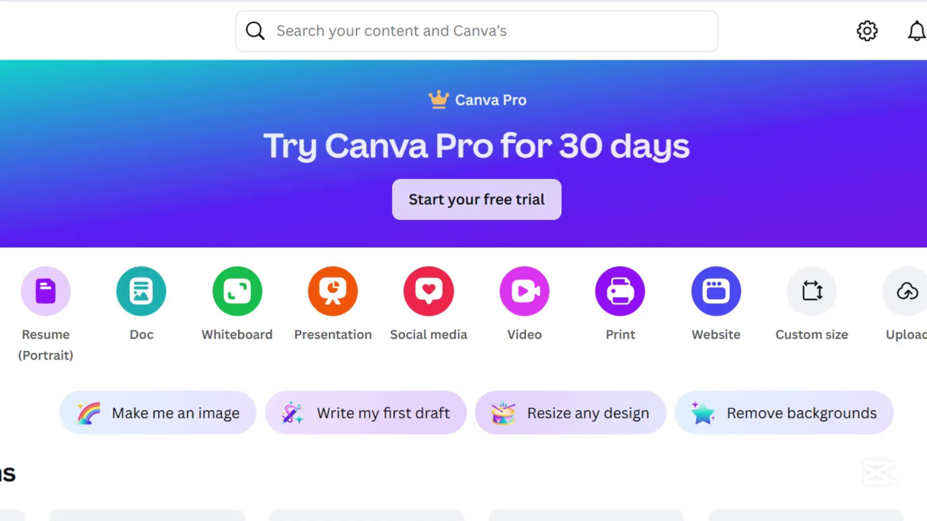
- Create a 1080p landscape video and search Elements photos for 'black background'
{"action": "left_click", "coordinate": [525, 292]}
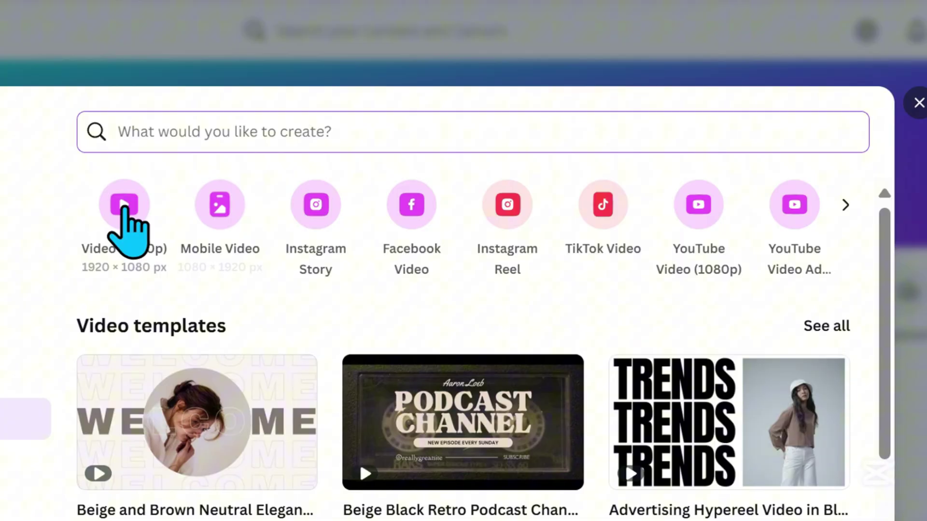
{"action": "left_click", "coordinate": [126, 225]}
{"action": "left_click", "coordinate": [19, 102]}
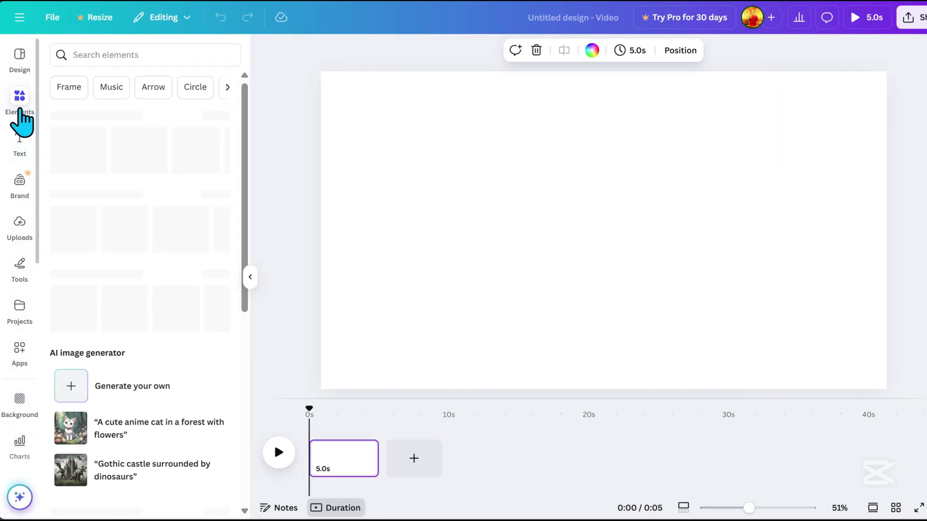
{"action": "left_click", "coordinate": [130, 55]}
{"action": "type", "text": "BLACK"}
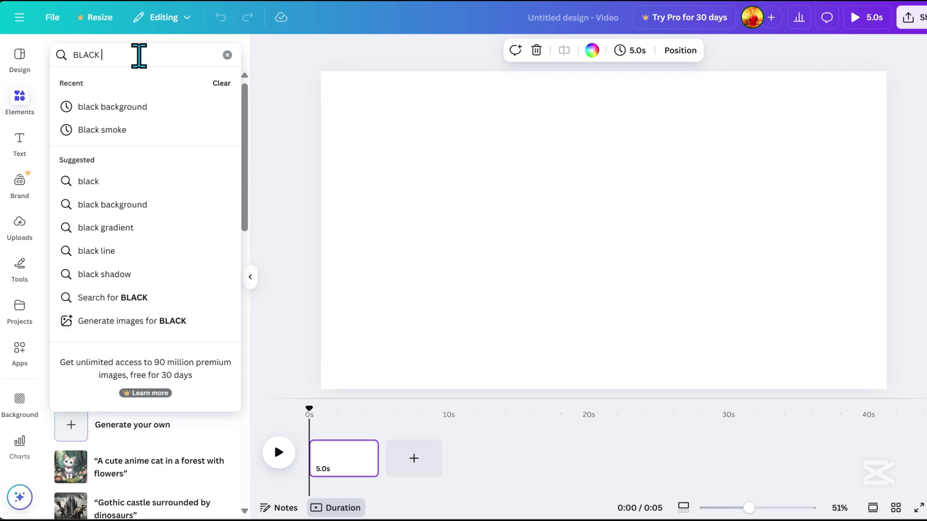
{"action": "type", "text": "BACKGROUND"}
{"action": "key", "text": "Return"}
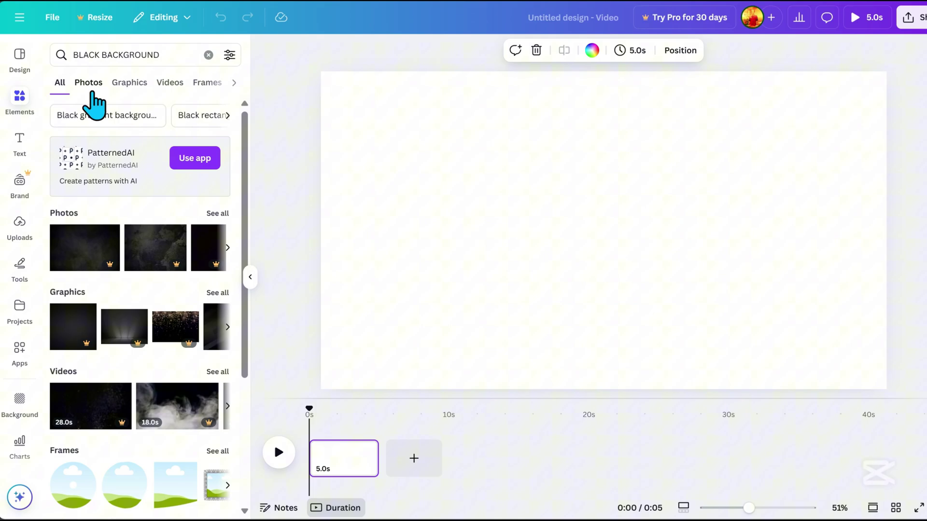
{"action": "left_click", "coordinate": [88, 82]}
{"action": "scroll", "coordinate": [173, 276], "scroll_direction": "down", "scroll_amount": 5}
{"action": "scroll", "coordinate": [174, 275], "scroll_direction": "down", "scroll_amount": 5}
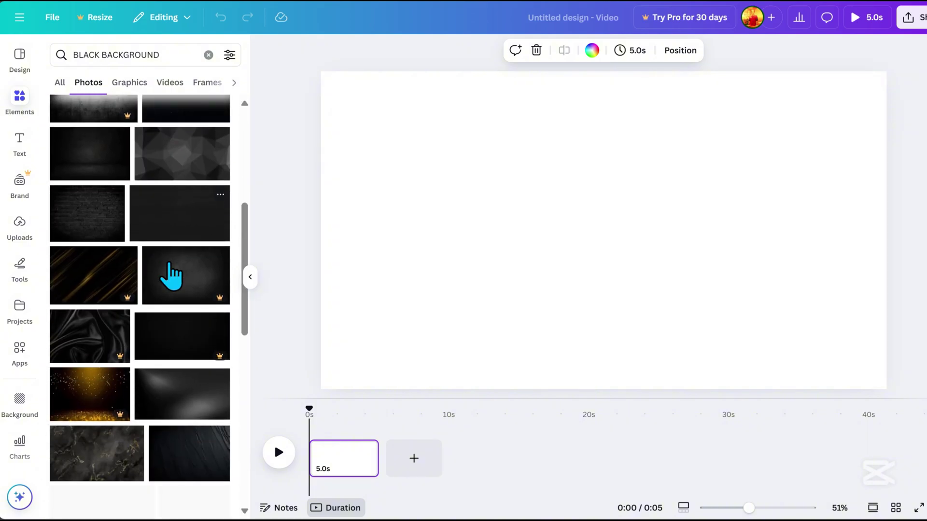
{"action": "scroll", "coordinate": [174, 275], "scroll_direction": "up", "scroll_amount": 2}
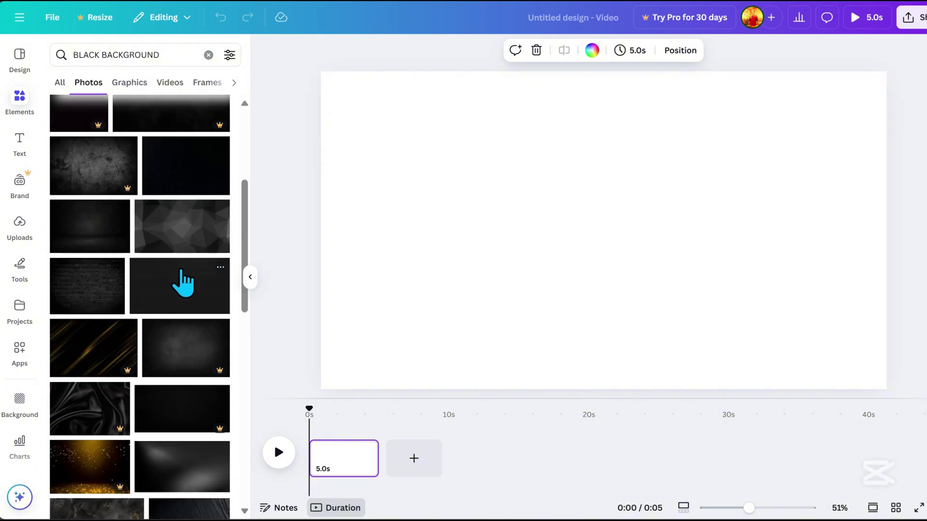
- Add the dark studio-floor photo, stretch it over the page and make it the background
{"action": "left_click", "coordinate": [90, 226]}
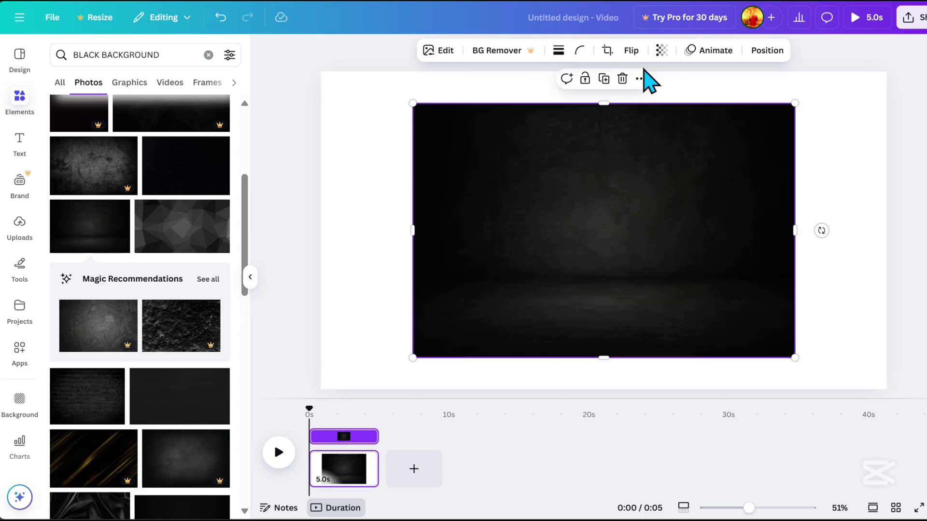
{"action": "left_click_drag", "start_coordinate": [795, 108], "coordinate": [905, 35]}
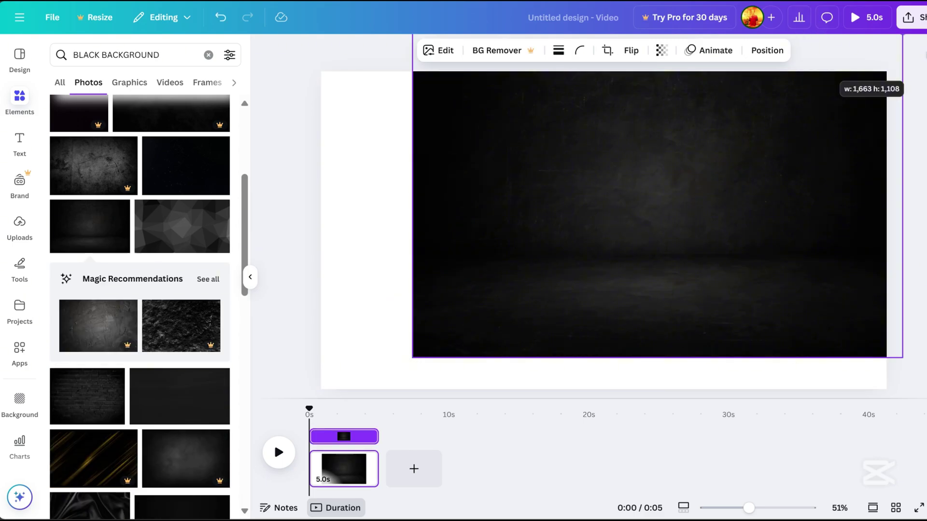
{"action": "left_click_drag", "start_coordinate": [412, 356], "coordinate": [318, 391]}
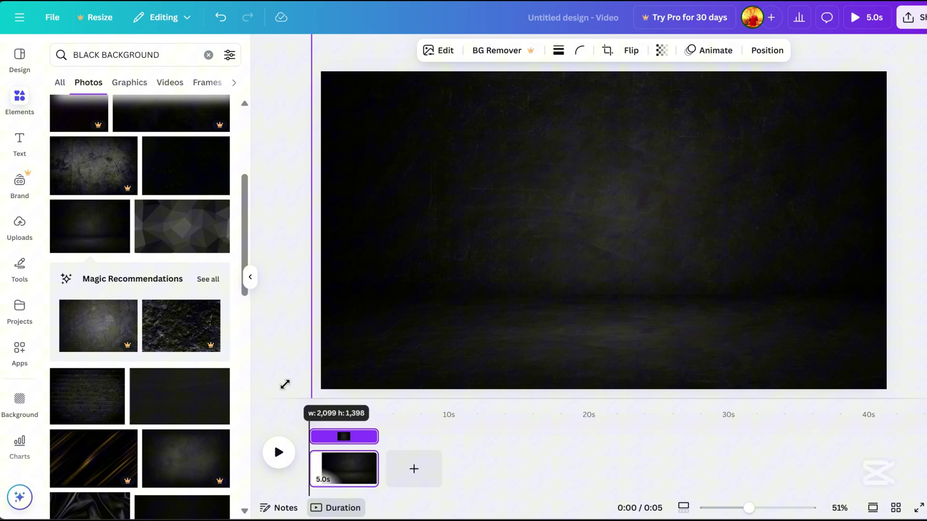
{"action": "left_click_drag", "start_coordinate": [785, 280], "coordinate": [776, 297]}
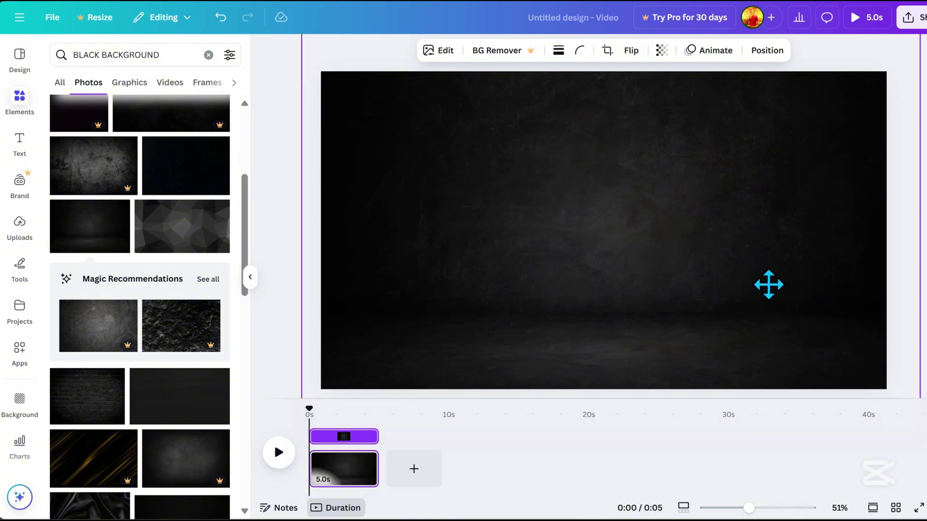
{"action": "mouse_move", "coordinate": [181, 226]}
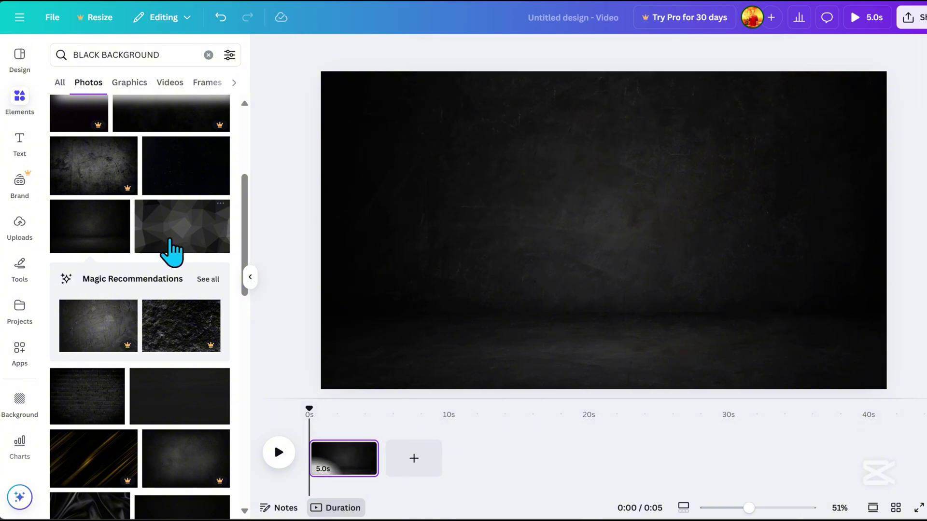
- Search Elements for 'car' and add the grey sedan-among-autumn-leaves photo
{"action": "left_click", "coordinate": [170, 55]}
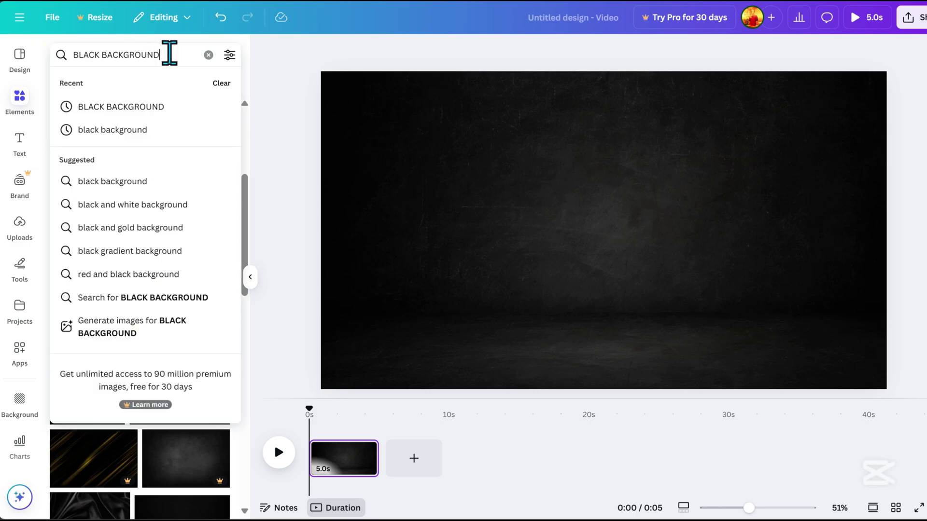
{"action": "type", "text": "CAR"}
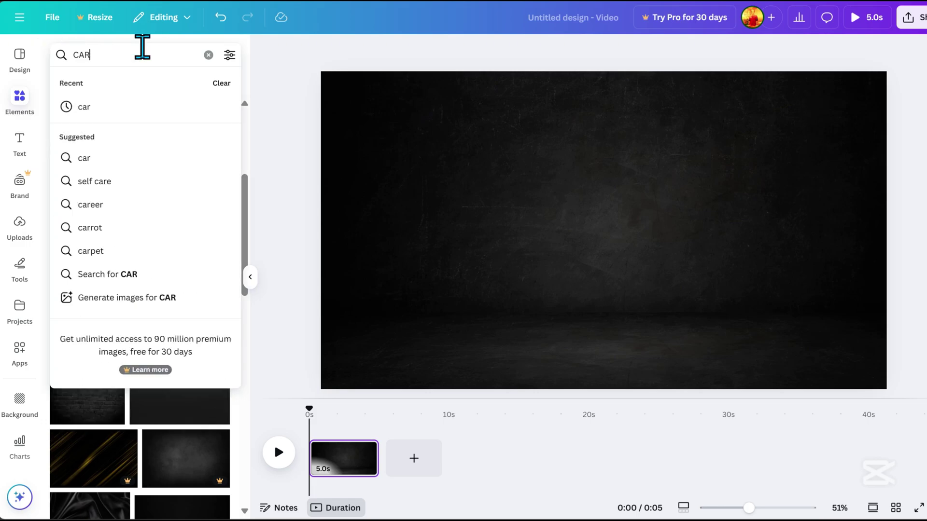
{"action": "key", "text": "Return"}
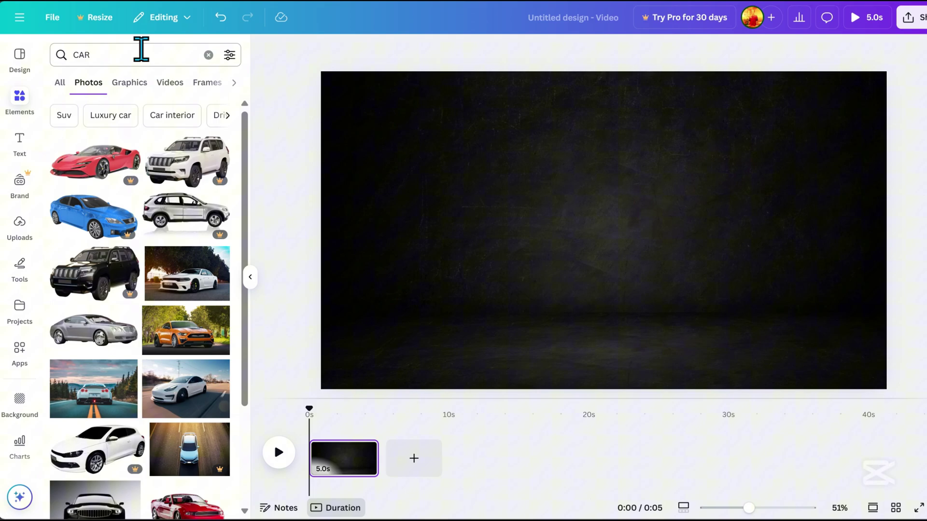
{"action": "scroll", "coordinate": [150, 316], "scroll_direction": "down", "scroll_amount": 1}
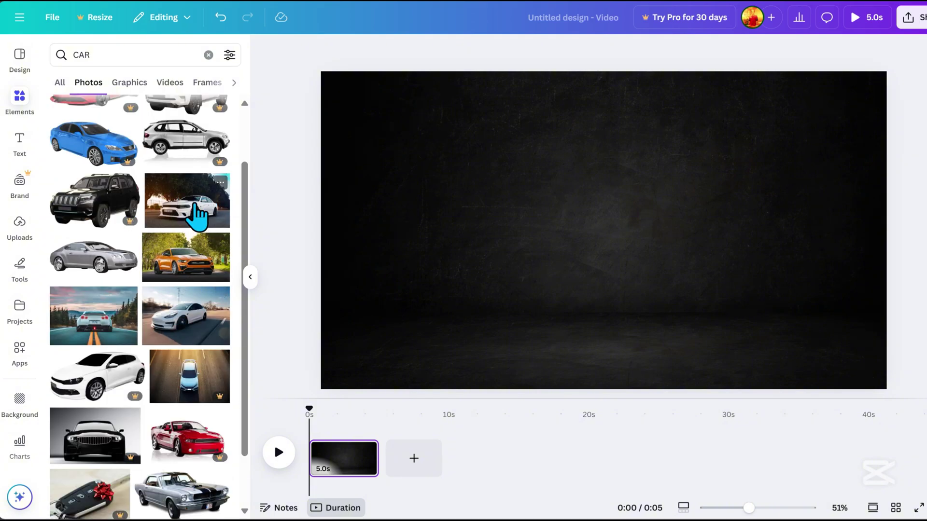
{"action": "scroll", "coordinate": [169, 267], "scroll_direction": "up", "scroll_amount": 1}
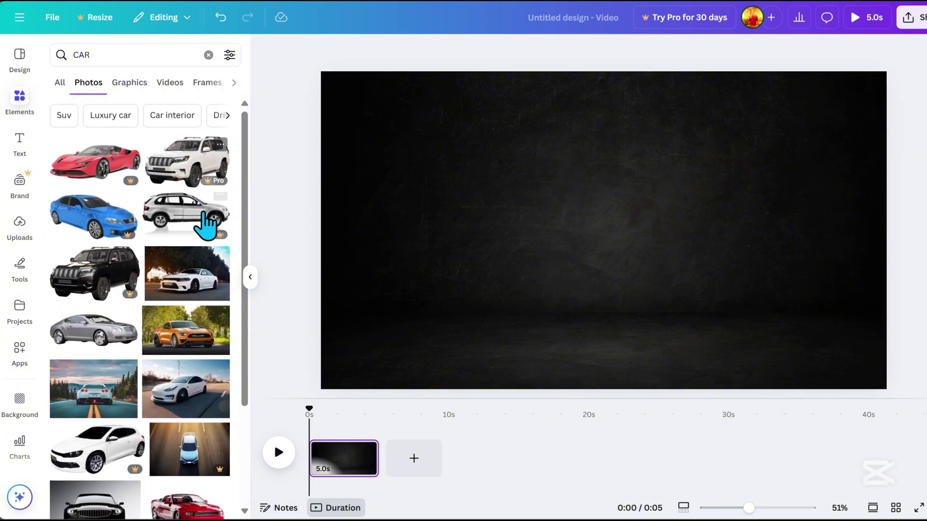
{"action": "scroll", "coordinate": [210, 362], "scroll_direction": "down", "scroll_amount": 5}
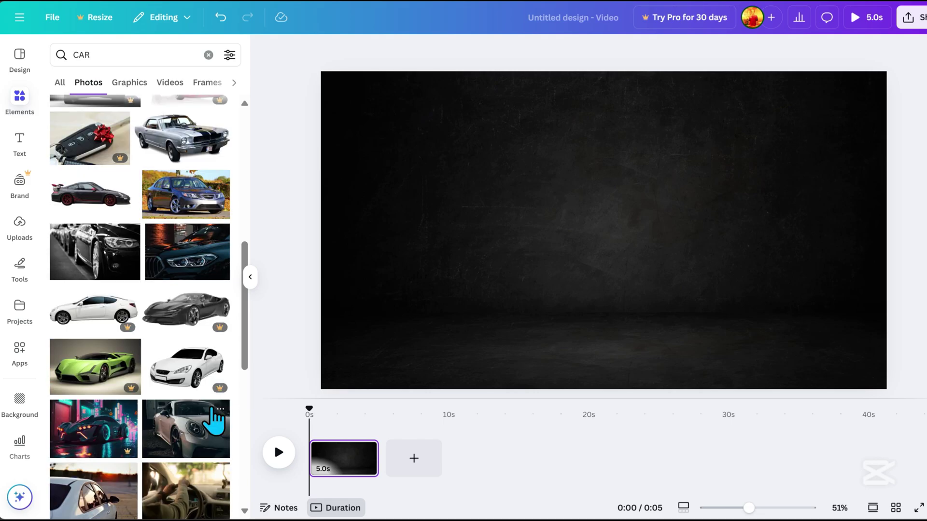
{"action": "scroll", "coordinate": [215, 420], "scroll_direction": "up", "scroll_amount": 3}
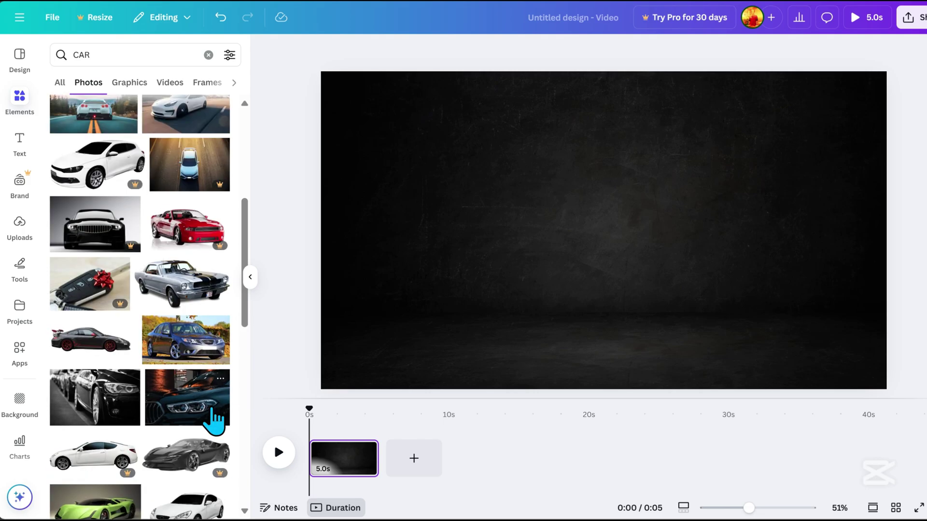
{"action": "left_click", "coordinate": [185, 341]}
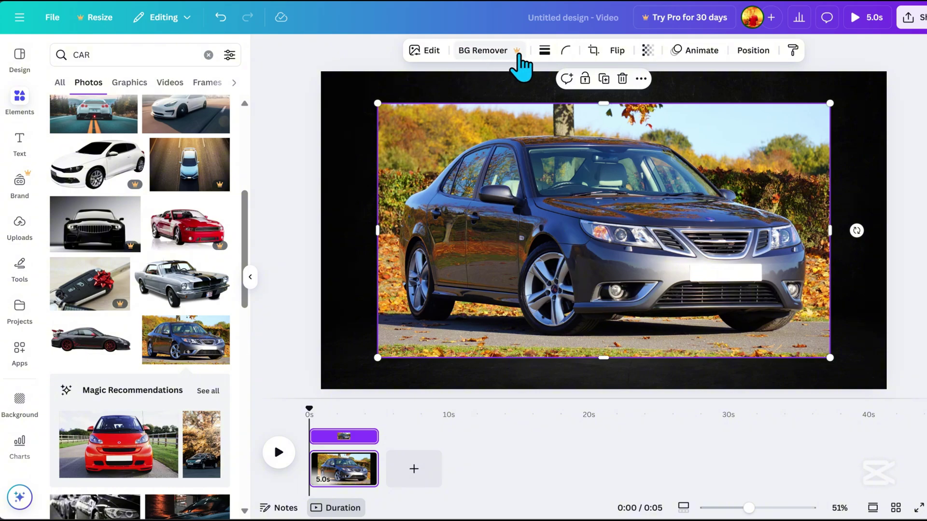
- Delete the sedan photo, then search Pexels for 'car' and download the blue BMW photo
{"action": "left_click", "coordinate": [622, 79]}
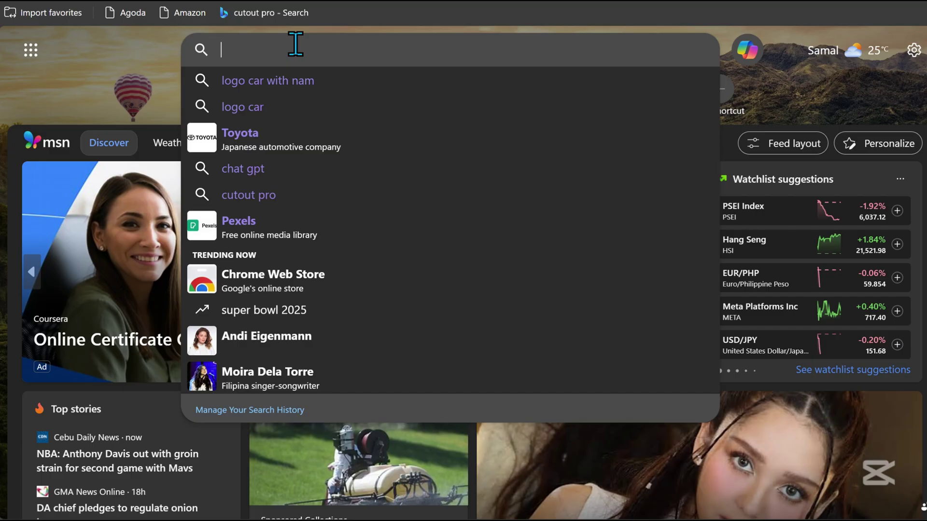
{"action": "type", "text": "PEX"}
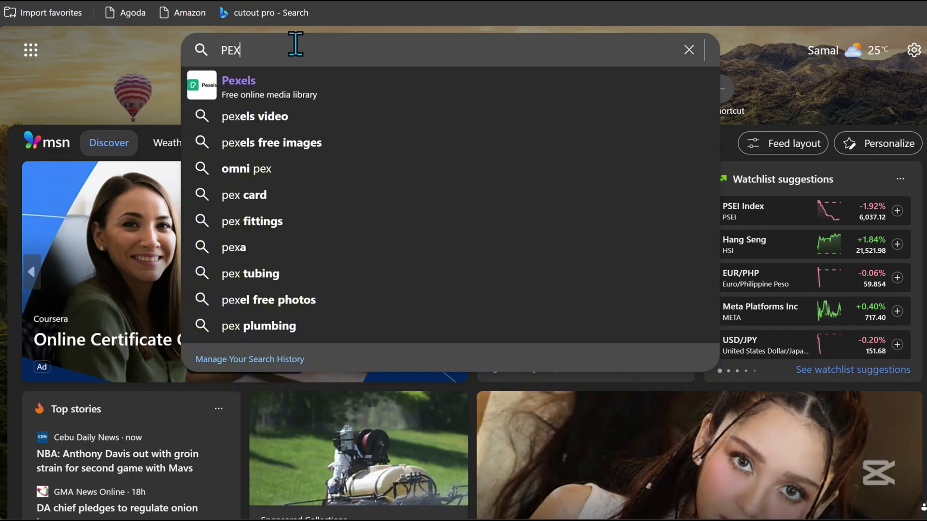
{"action": "type", "text": "ELS"}
{"action": "left_click", "coordinate": [289, 87]}
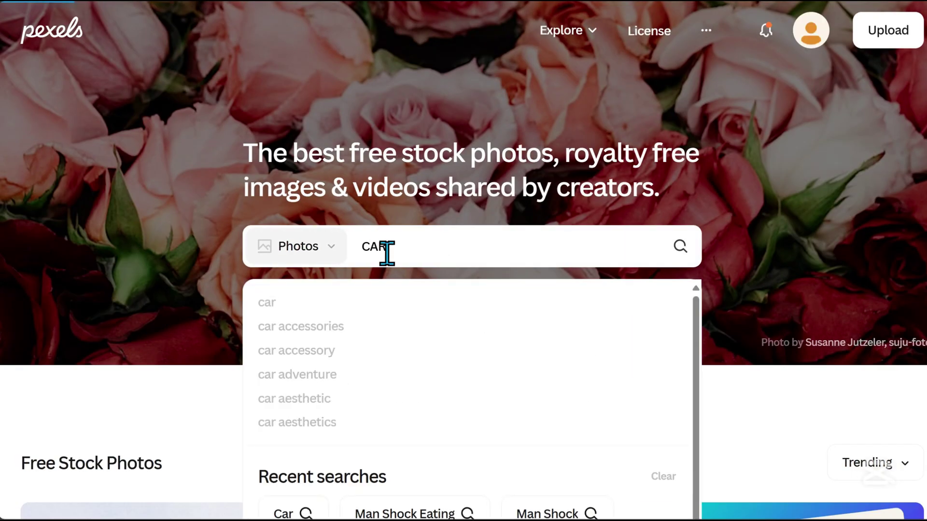
{"action": "key", "text": "Return"}
{"action": "scroll", "coordinate": [290, 275], "scroll_direction": "down", "scroll_amount": 3}
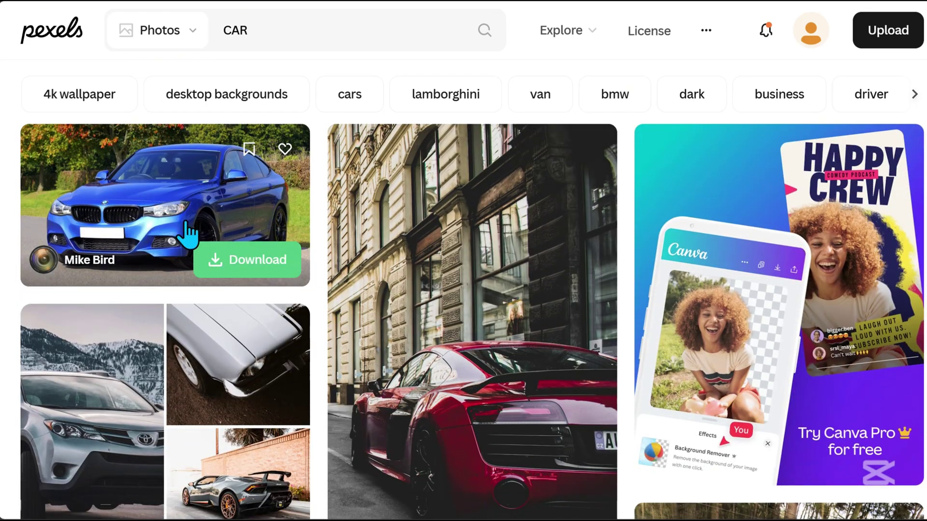
{"action": "scroll", "coordinate": [706, 478], "scroll_direction": "down", "scroll_amount": 2}
{"action": "scroll", "coordinate": [706, 434], "scroll_direction": "down", "scroll_amount": 3}
{"action": "scroll", "coordinate": [543, 341], "scroll_direction": "down", "scroll_amount": 3}
{"action": "scroll", "coordinate": [536, 362], "scroll_direction": "down", "scroll_amount": 2}
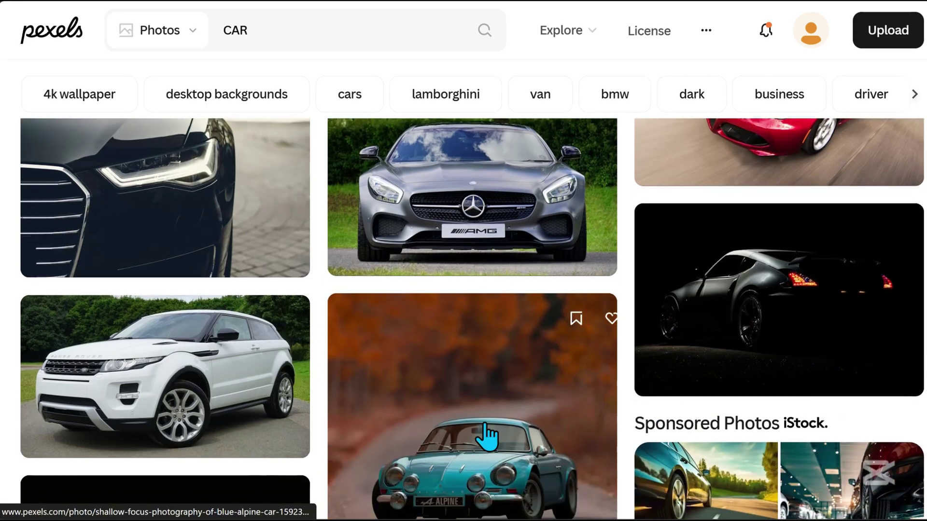
{"action": "scroll", "coordinate": [368, 396], "scroll_direction": "down", "scroll_amount": 5}
{"action": "scroll", "coordinate": [507, 435], "scroll_direction": "up", "scroll_amount": 5}
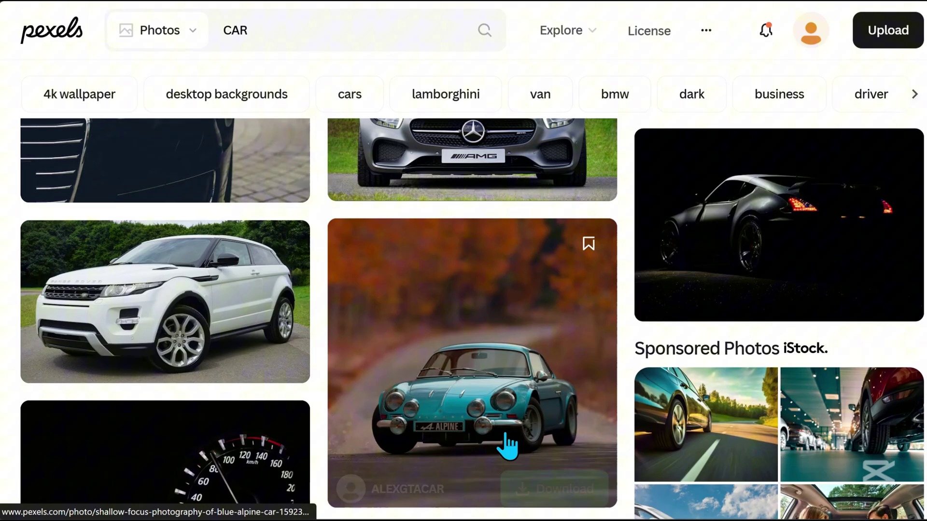
{"action": "scroll", "coordinate": [507, 442], "scroll_direction": "up", "scroll_amount": 5}
{"action": "scroll", "coordinate": [509, 445], "scroll_direction": "up", "scroll_amount": 5}
{"action": "left_click", "coordinate": [218, 275]}
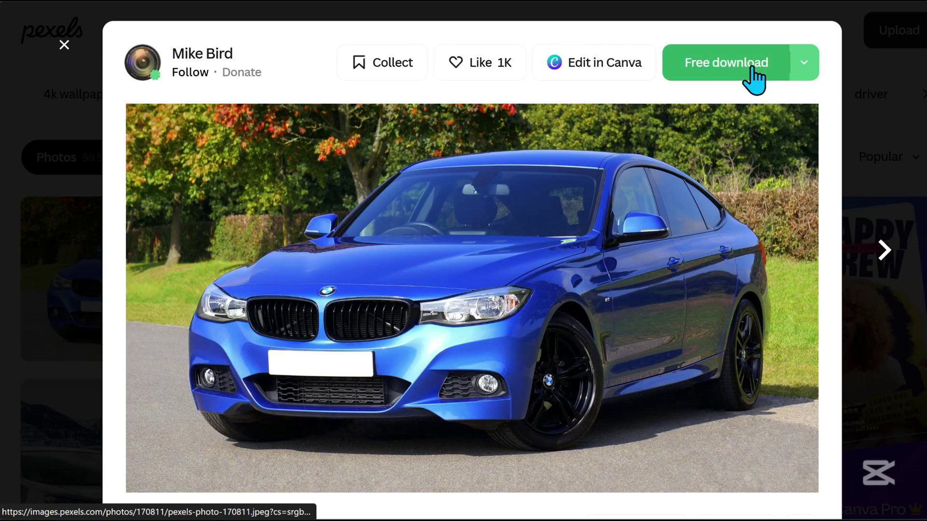
{"action": "left_click", "coordinate": [755, 78]}
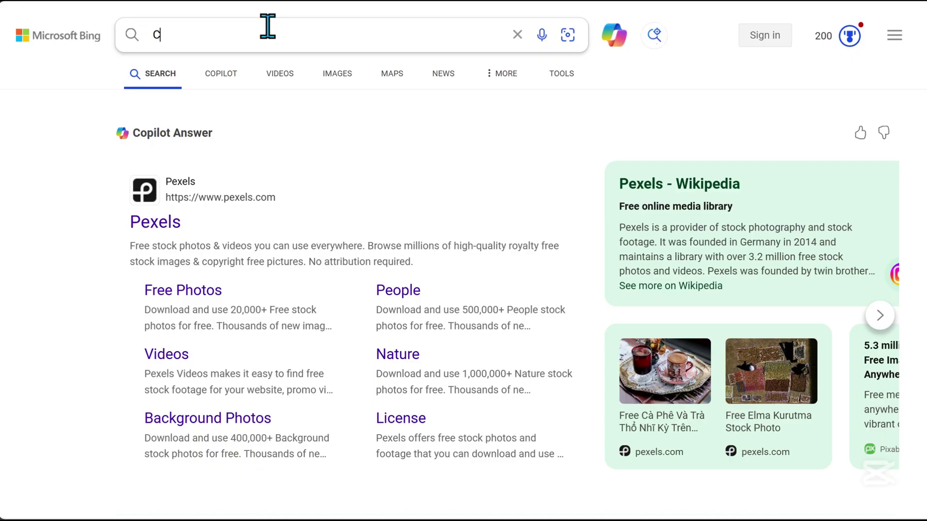
{"action": "type", "text": "CUT"}
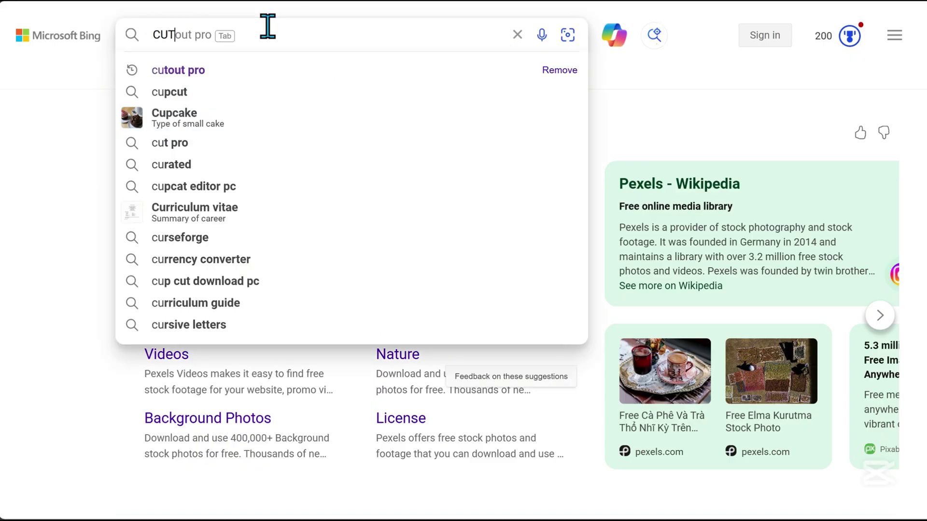
- Upload the blue car photo to cutout.pro's Image Background Remover and download the cutout
{"action": "left_click", "coordinate": [225, 73]}
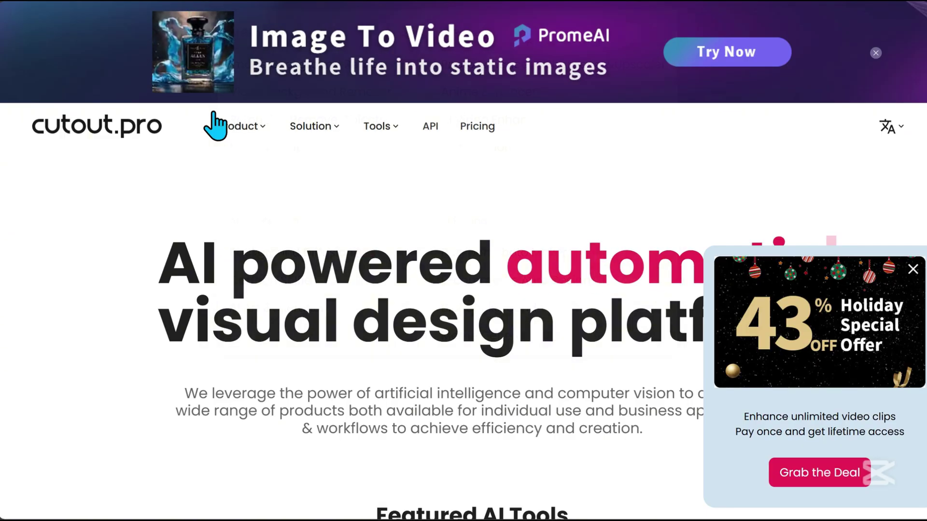
{"action": "left_click", "coordinate": [239, 126]}
{"action": "left_click", "coordinate": [262, 64]}
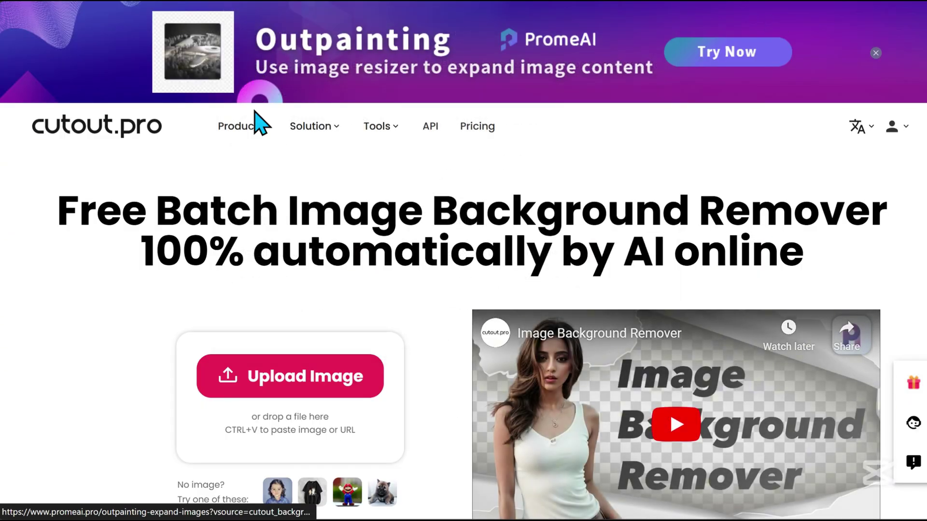
{"action": "left_click", "coordinate": [289, 377]}
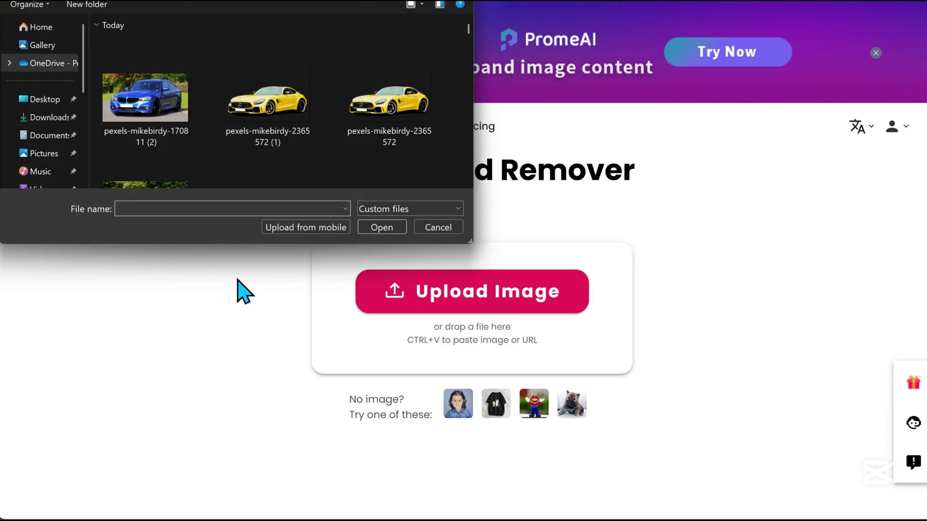
{"action": "left_click", "coordinate": [159, 79]}
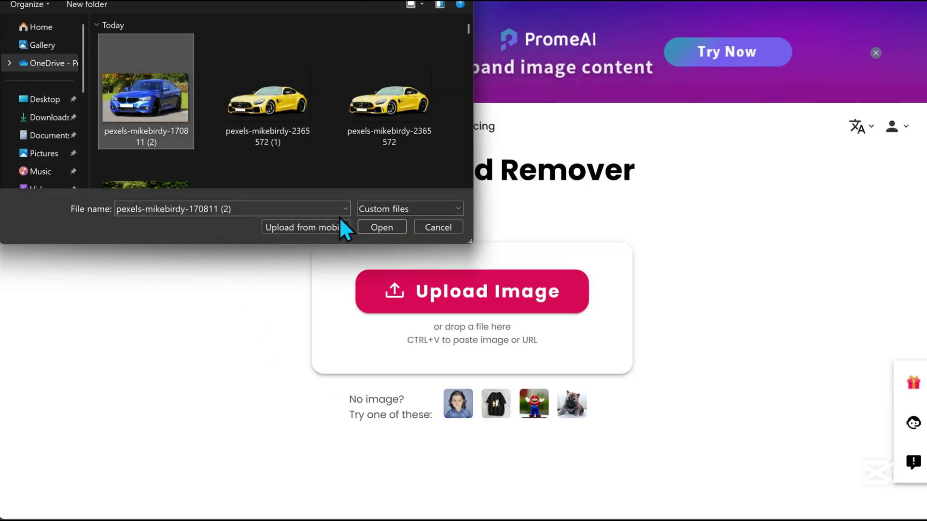
{"action": "left_click", "coordinate": [379, 227]}
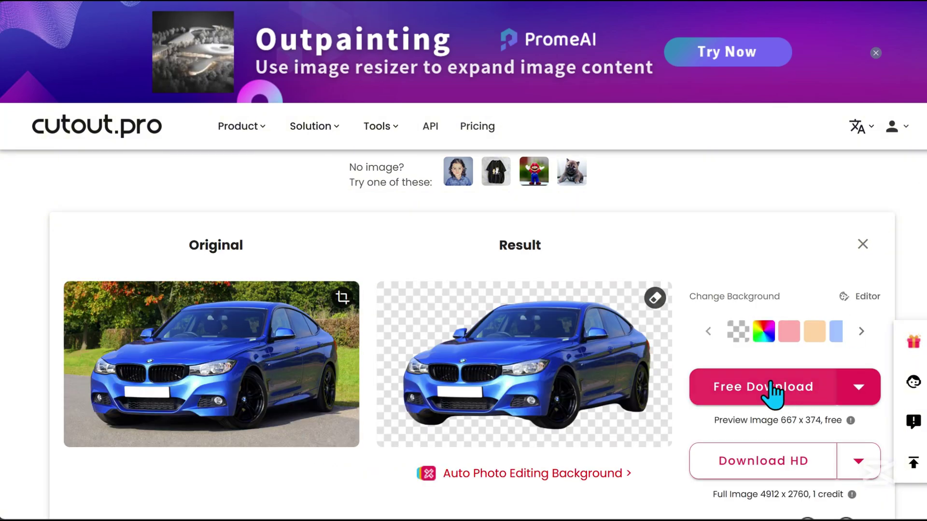
{"action": "left_click", "coordinate": [764, 387]}
{"action": "mouse_move", "coordinate": [242, 126]}
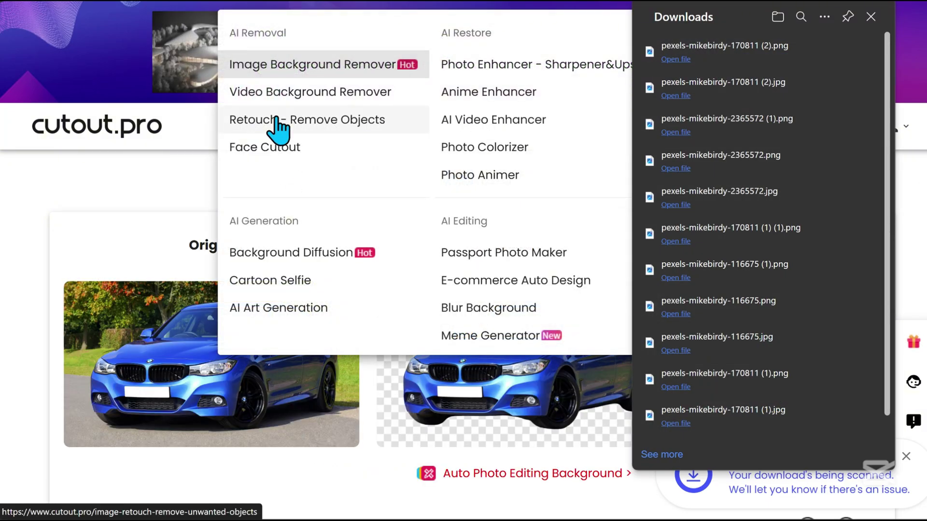
- Run the transparent car cutout through cutout.pro's Photo Enhancer and download it as PNG
{"action": "left_click", "coordinate": [475, 69]}
{"action": "left_click", "coordinate": [305, 342]}
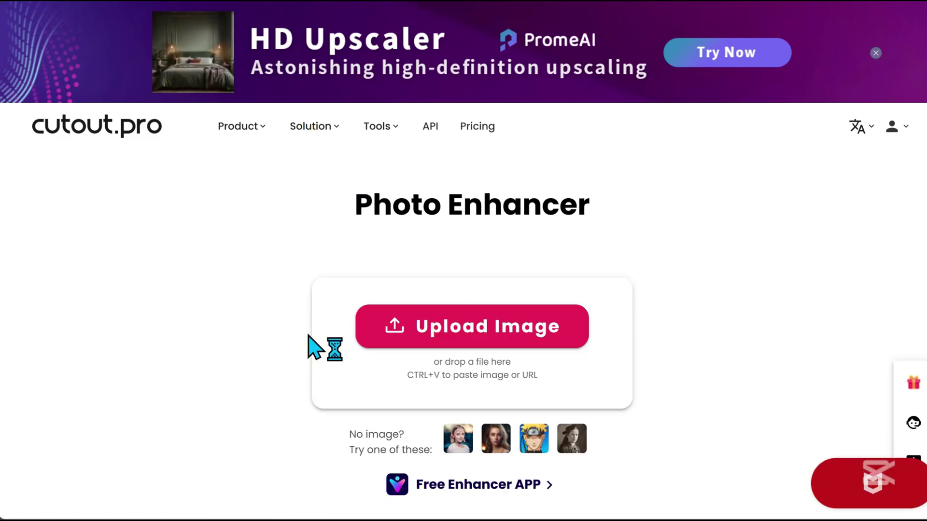
{"action": "left_click", "coordinate": [145, 102]}
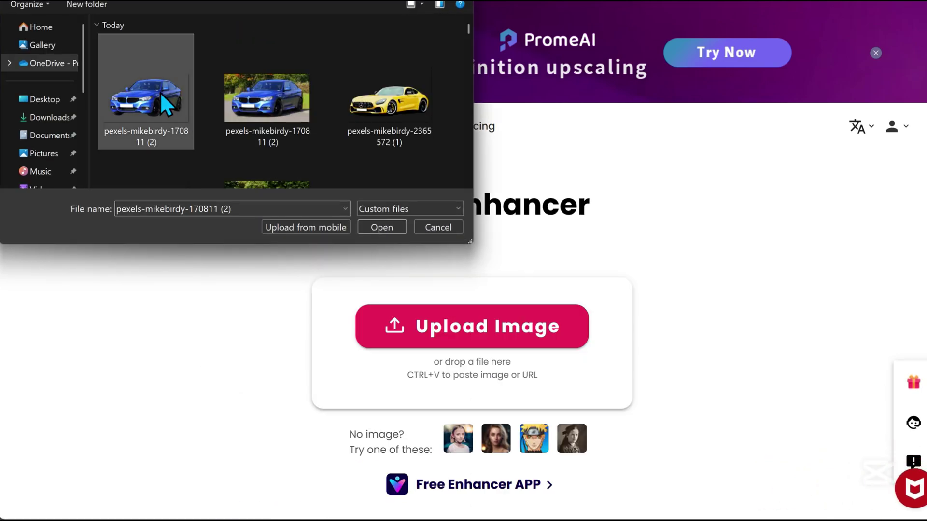
{"action": "left_click", "coordinate": [382, 227]}
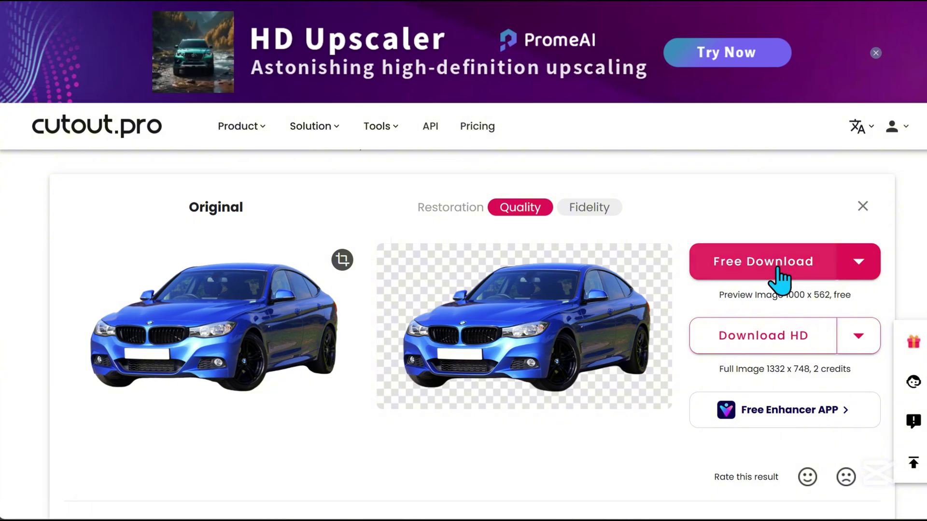
{"action": "left_click", "coordinate": [857, 261]}
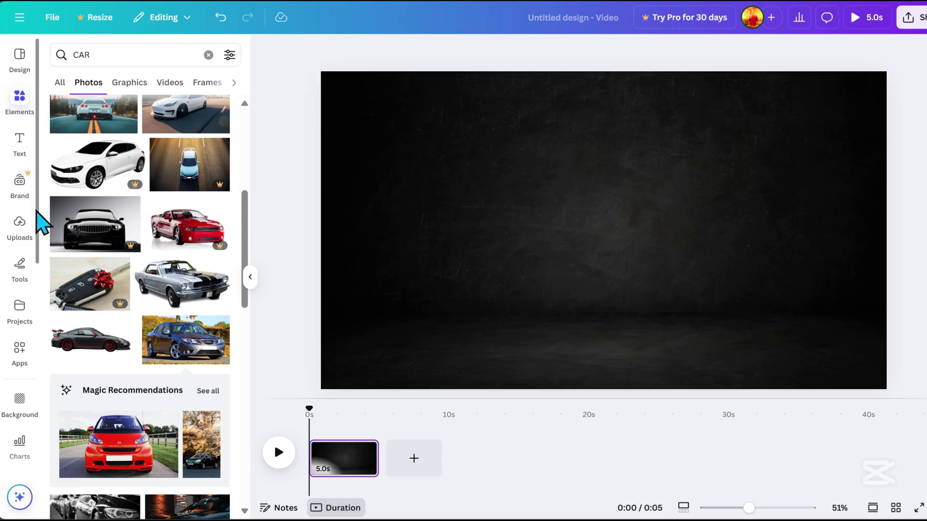
- Add the blue car from Uploads and a BMW heading set in League Spartan
{"action": "left_click", "coordinate": [19, 224]}
{"action": "left_click", "coordinate": [97, 246]}
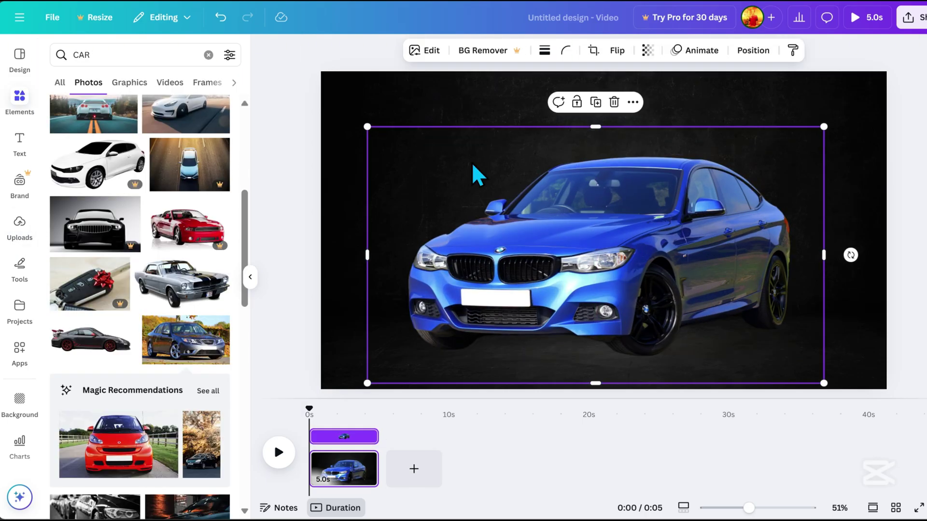
{"action": "left_click", "coordinate": [19, 143]}
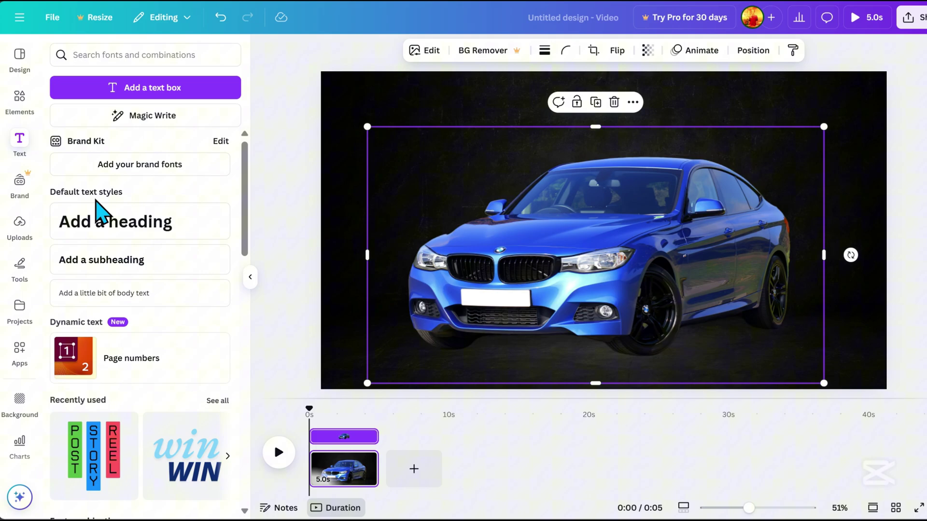
{"action": "left_click", "coordinate": [110, 225]}
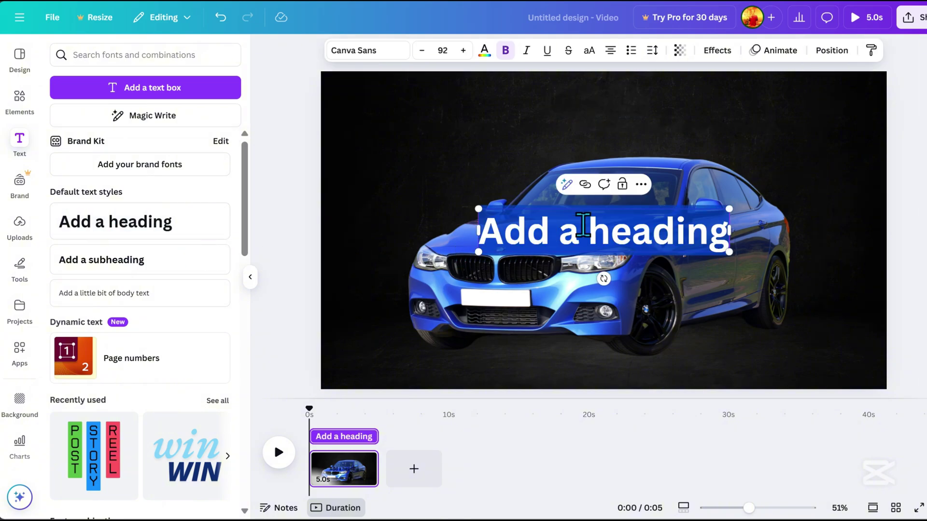
{"action": "type", "text": "BMW"}
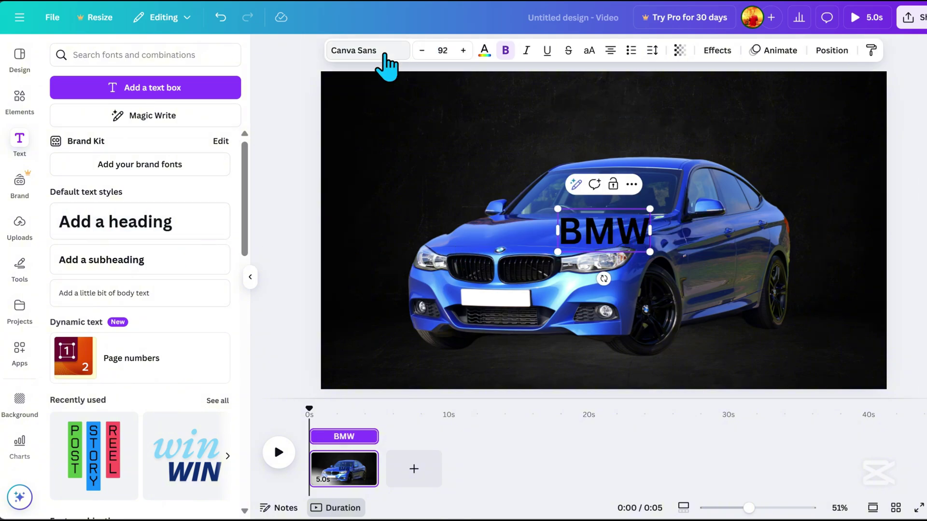
{"action": "left_click", "coordinate": [384, 50]}
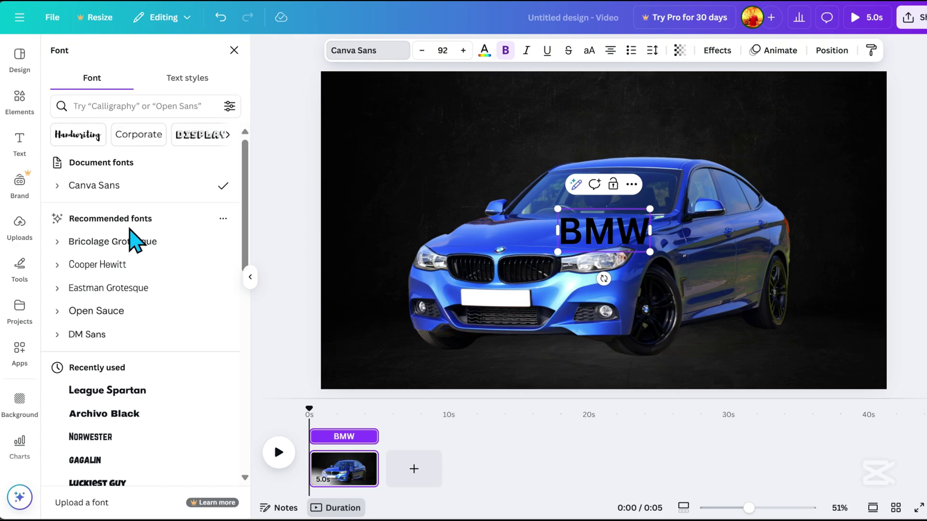
{"action": "left_click", "coordinate": [123, 391]}
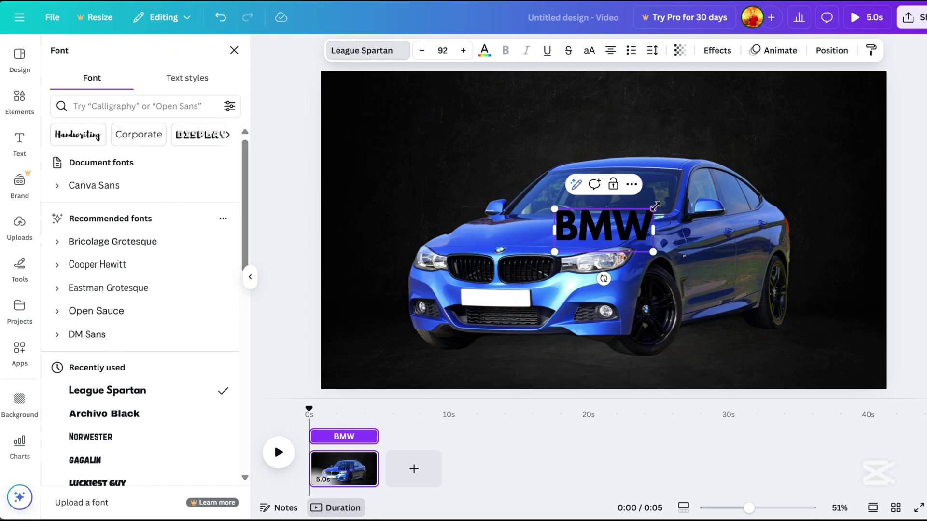
- Enlarge the BMW title, move it onto the car, make it white, and shorten the page
{"action": "mouse_move", "coordinate": [655, 207]}
{"action": "left_mouse_down"}
{"action": "mouse_move", "coordinate": [773, 136]}
{"action": "mouse_move", "coordinate": [762, 145]}
{"action": "left_mouse_up"}
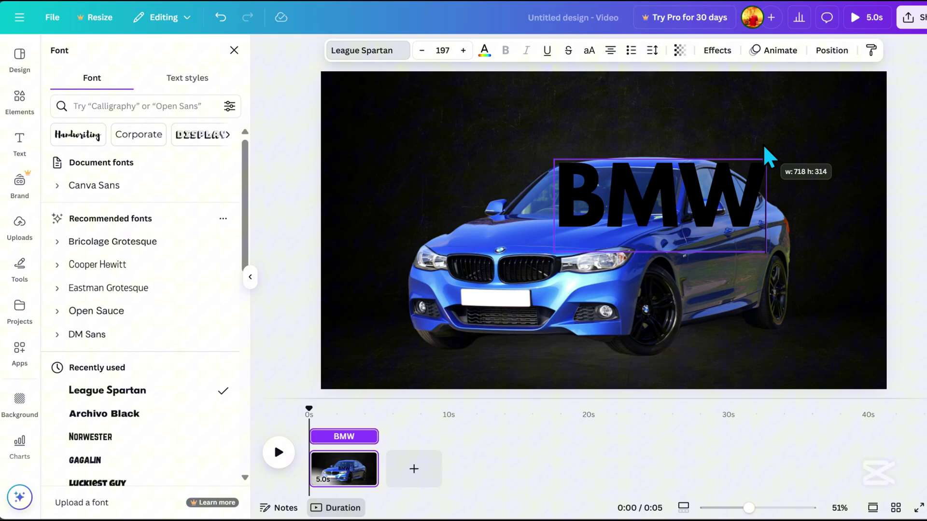
{"action": "left_click", "coordinate": [826, 131]}
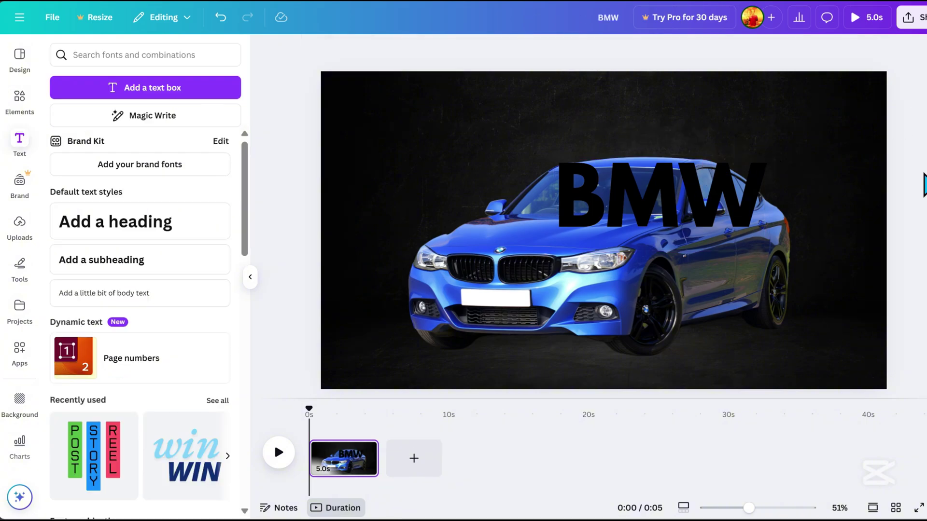
{"action": "left_click_drag", "start_coordinate": [720, 196], "coordinate": [671, 266]}
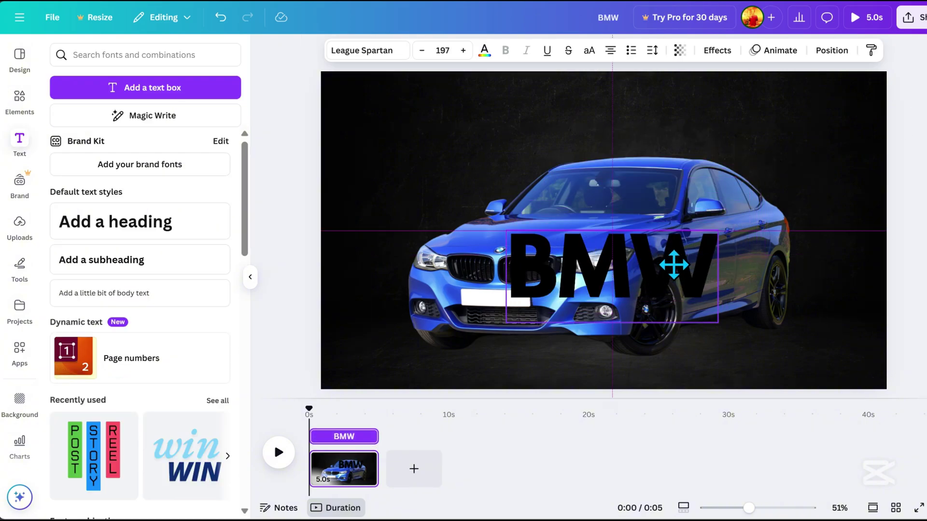
{"action": "left_click", "coordinate": [483, 50]}
{"action": "left_click", "coordinate": [129, 138]}
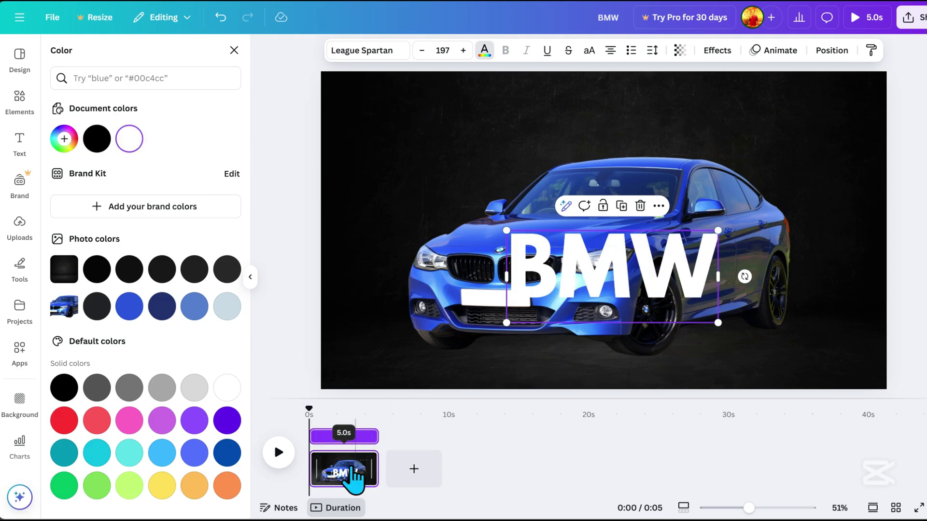
{"action": "left_click_drag", "start_coordinate": [378, 469], "coordinate": [340, 470]}
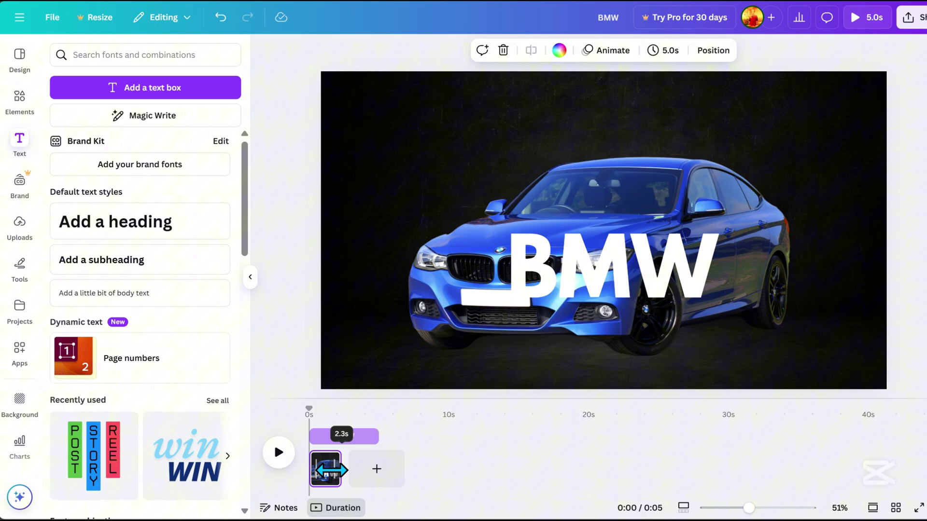
- Trim the page to 2 seconds, send the BMW title behind the car, and duplicate the page
{"action": "left_click_drag", "start_coordinate": [323, 477], "coordinate": [322, 471]}
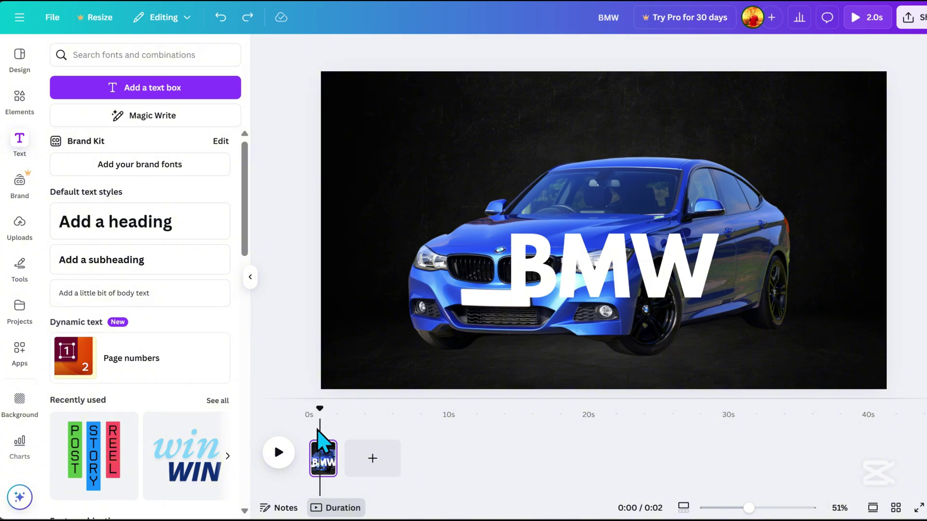
{"action": "left_click", "coordinate": [630, 268]}
{"action": "right_click", "coordinate": [606, 279]}
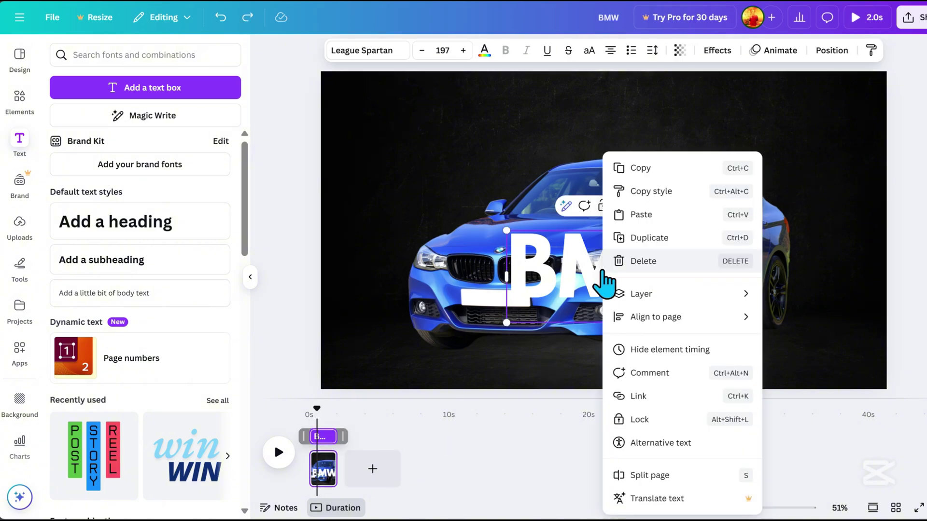
{"action": "mouse_move", "coordinate": [641, 293]}
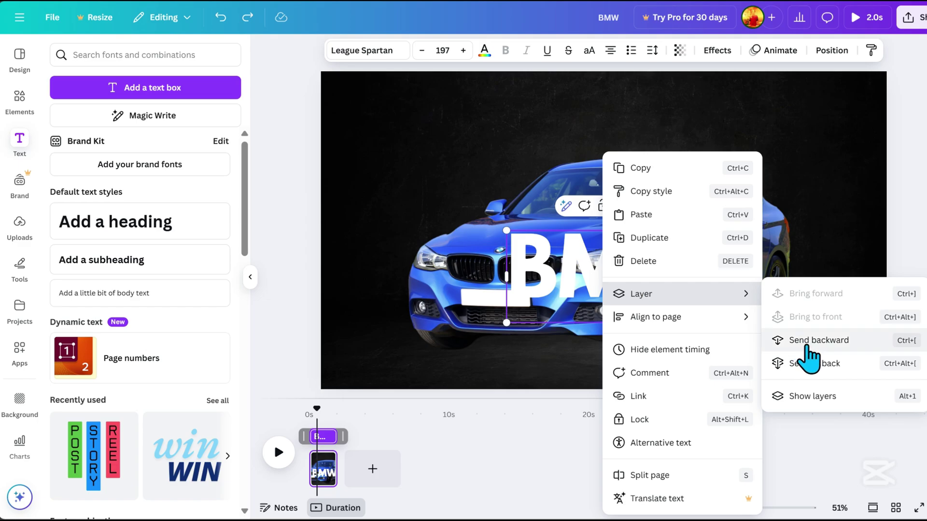
{"action": "left_click", "coordinate": [818, 340]}
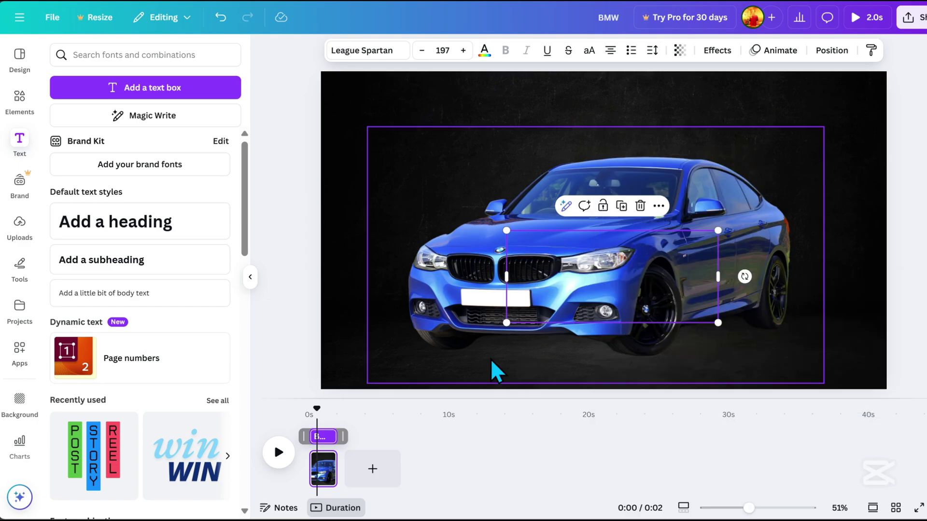
{"action": "right_click", "coordinate": [327, 474]}
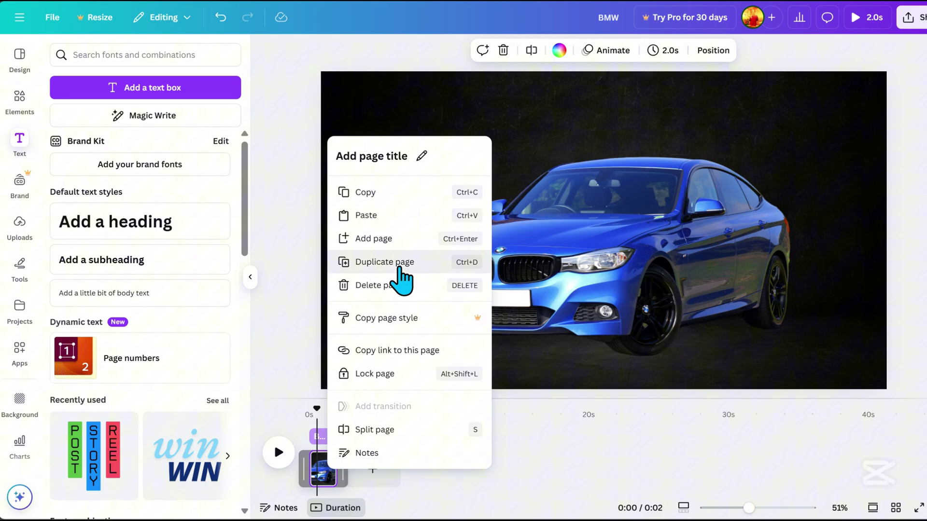
{"action": "left_click", "coordinate": [384, 263]}
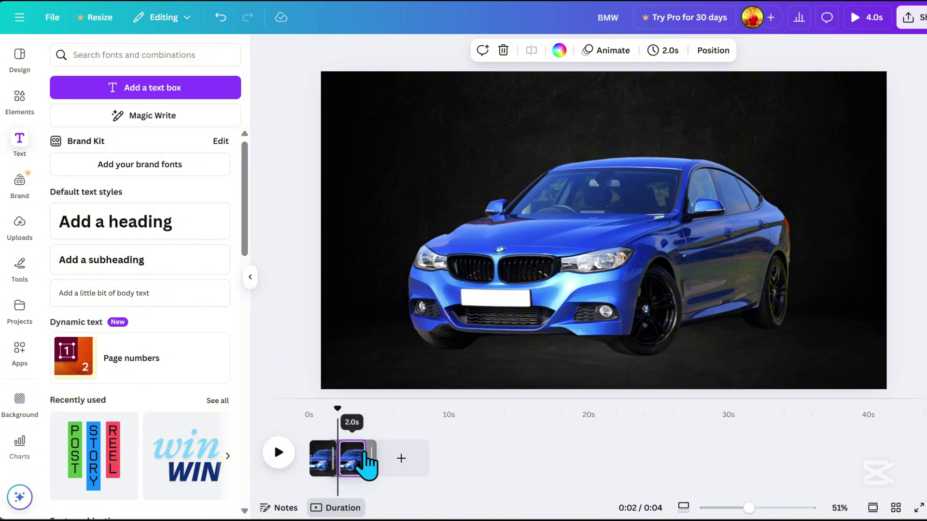
- Select the BMW title from Layers and enlarge it across the top behind the car
{"action": "left_click", "coordinate": [713, 49]}
{"action": "left_click", "coordinate": [174, 188]}
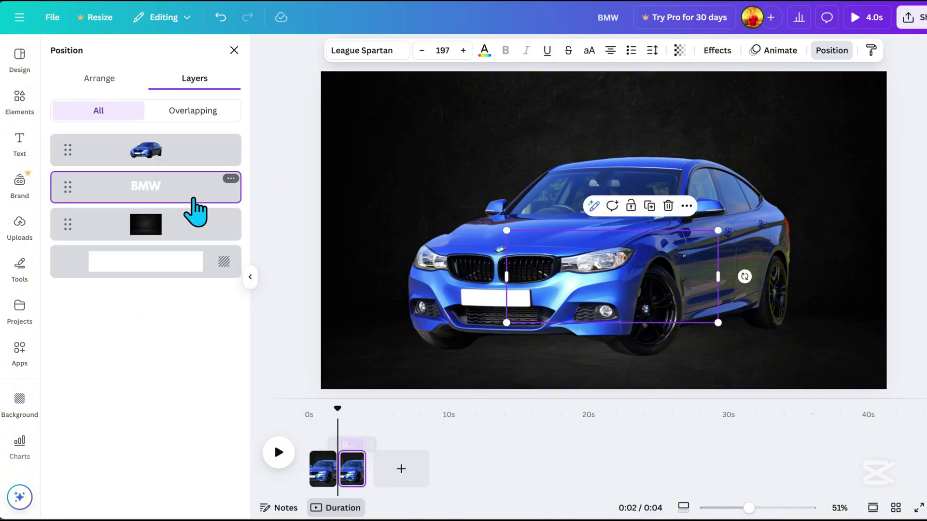
{"action": "left_click_drag", "start_coordinate": [717, 230], "coordinate": [914, 116]}
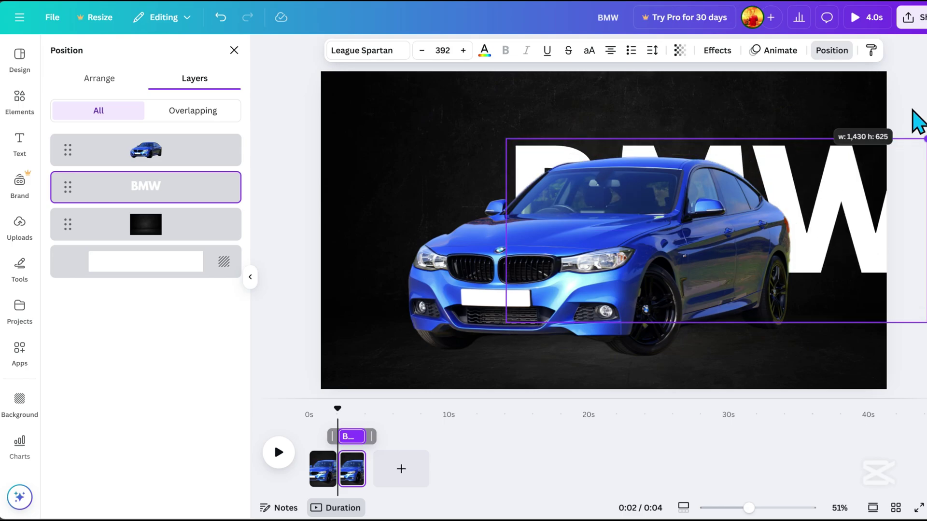
{"action": "left_click_drag", "start_coordinate": [864, 250], "coordinate": [764, 170]}
- Duplicate the enlarged BMW page into a third copy
{"action": "left_click", "coordinate": [356, 463]}
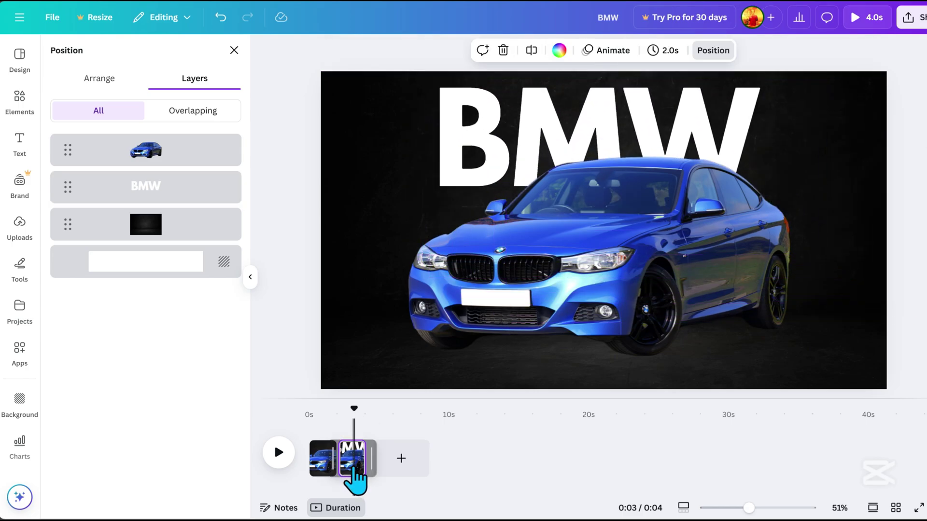
{"action": "right_click", "coordinate": [356, 470]}
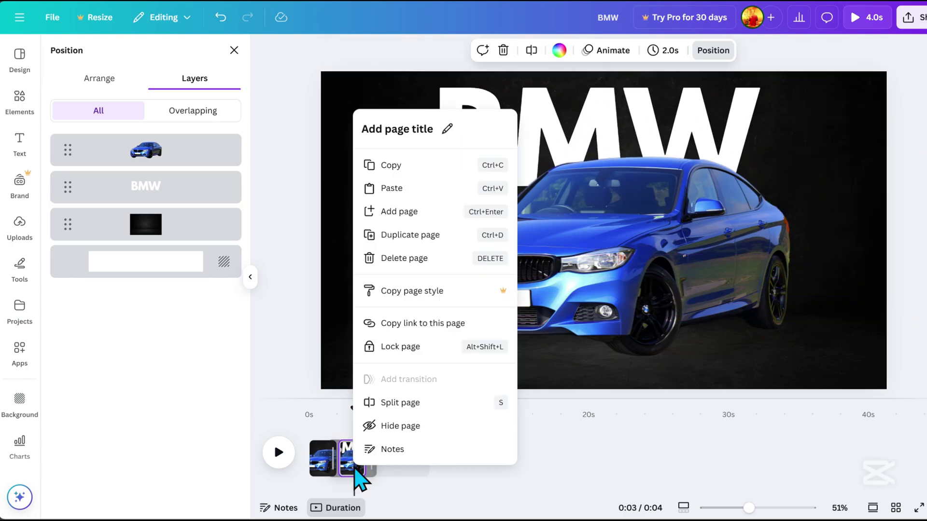
{"action": "left_click", "coordinate": [416, 235]}
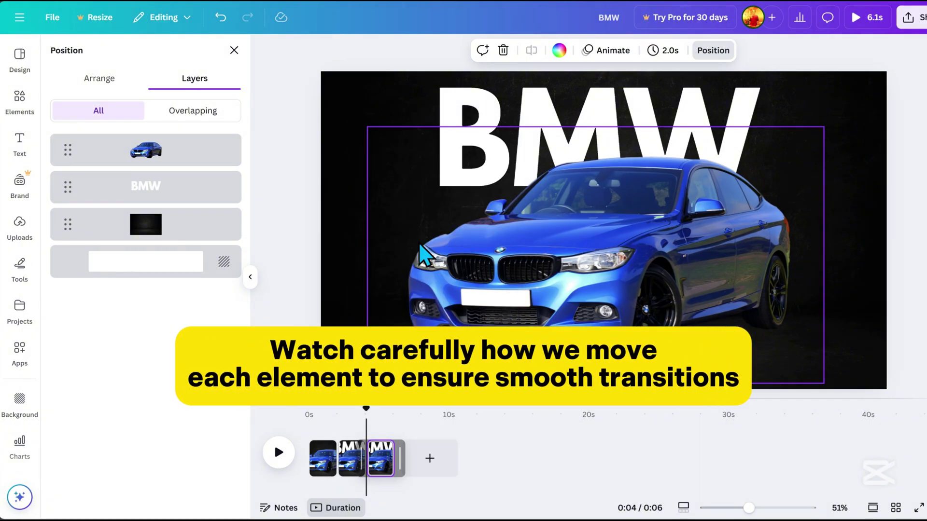
- Select the BMW title and car together and scale both up into a front close-up
{"action": "left_click", "coordinate": [460, 105]}
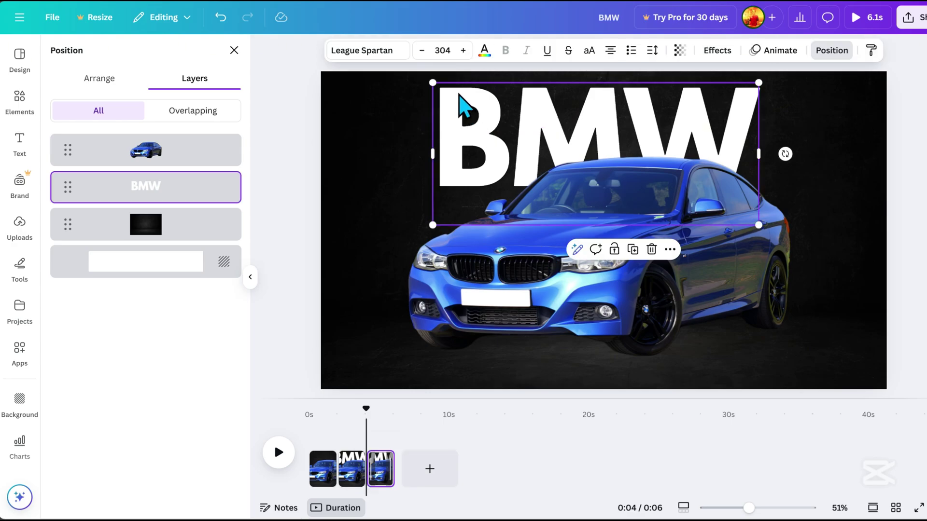
{"action": "left_click", "coordinate": [636, 305], "text": "shift"}
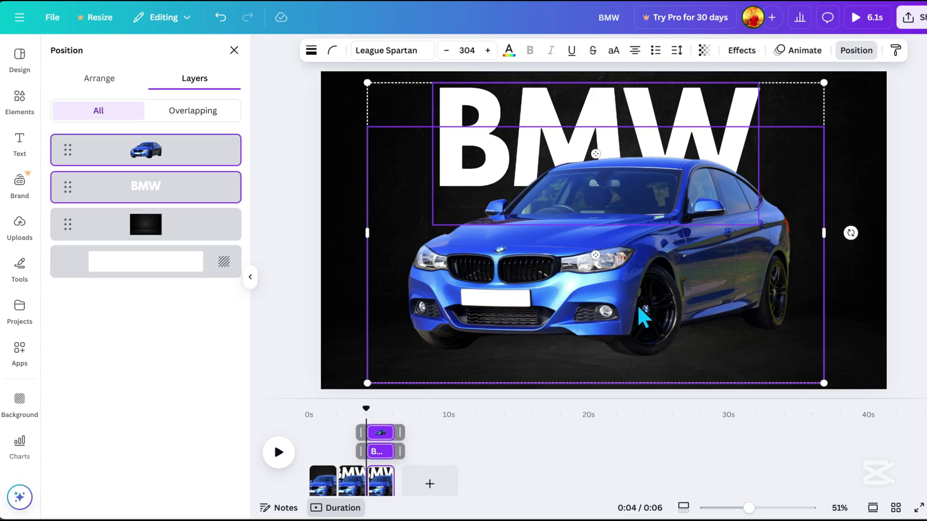
{"action": "scroll", "coordinate": [365, 80], "scroll_direction": "down", "scroll_amount": 4}
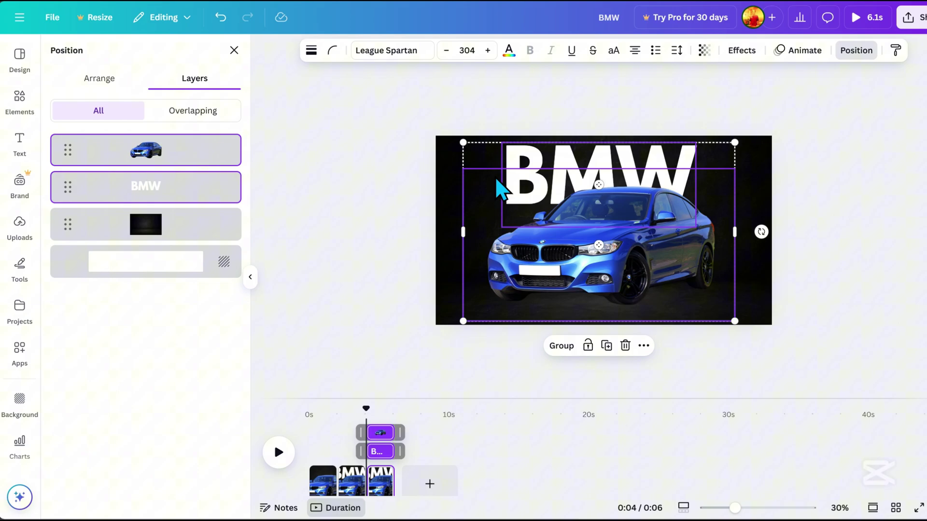
{"action": "left_click_drag", "start_coordinate": [463, 143], "coordinate": [259, 69]}
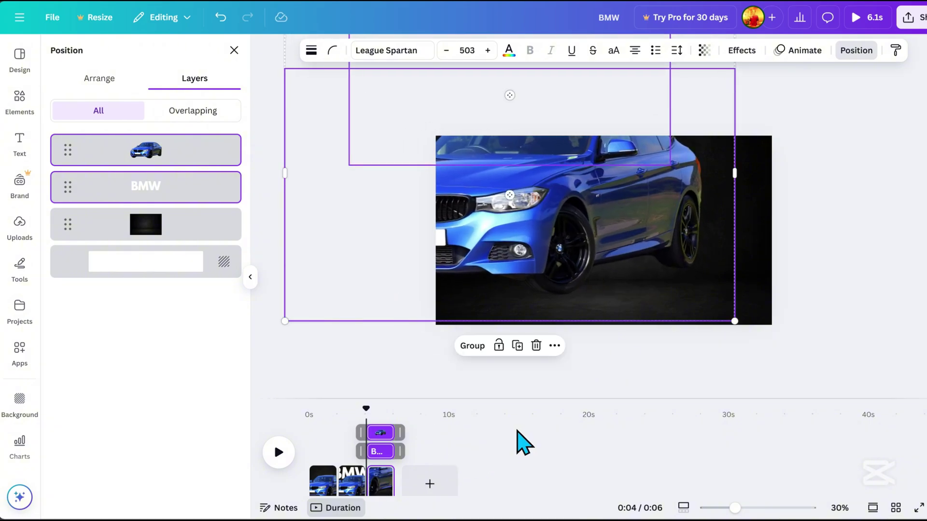
{"action": "scroll", "coordinate": [690, 285], "scroll_direction": "up", "scroll_amount": 3}
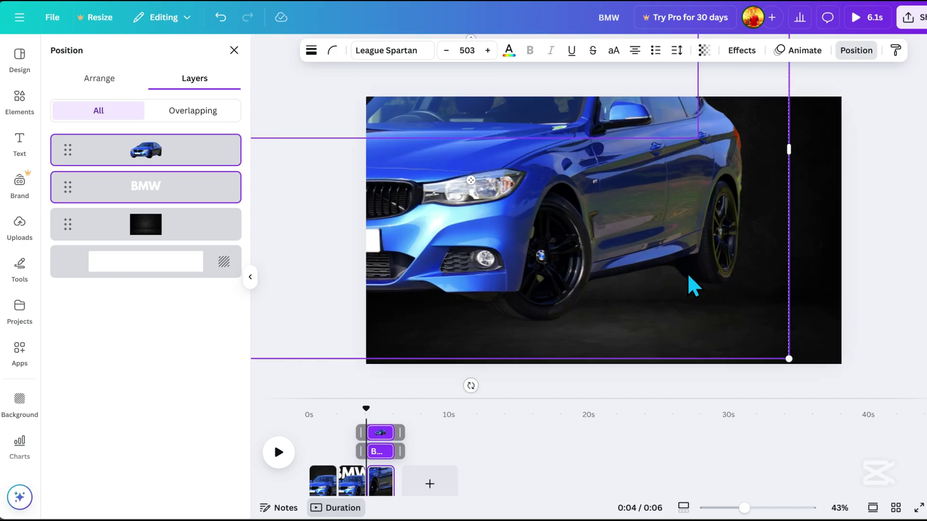
- Add the BMW description subheading, shrink it over the car's right side, and set League Spartan
{"action": "left_click", "coordinate": [19, 145]}
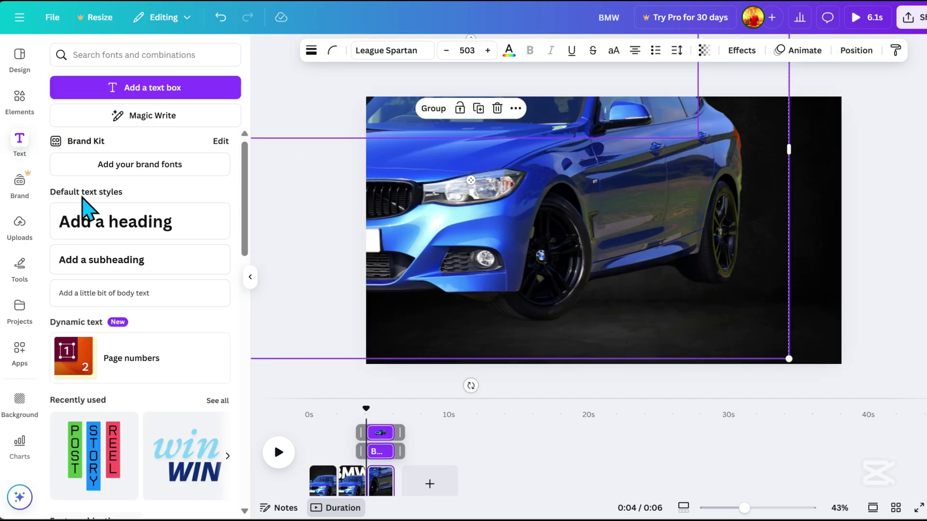
{"action": "left_click", "coordinate": [112, 260]}
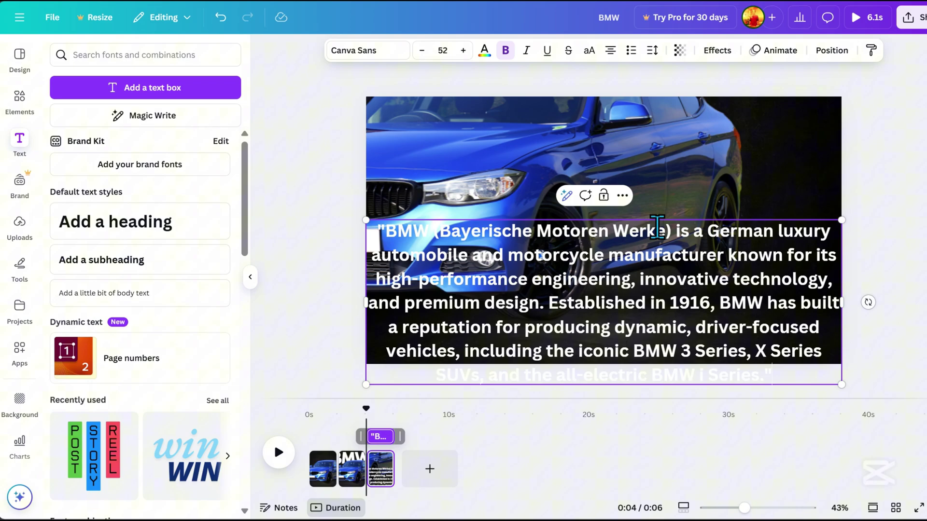
{"action": "left_click_drag", "start_coordinate": [842, 302], "coordinate": [670, 234]}
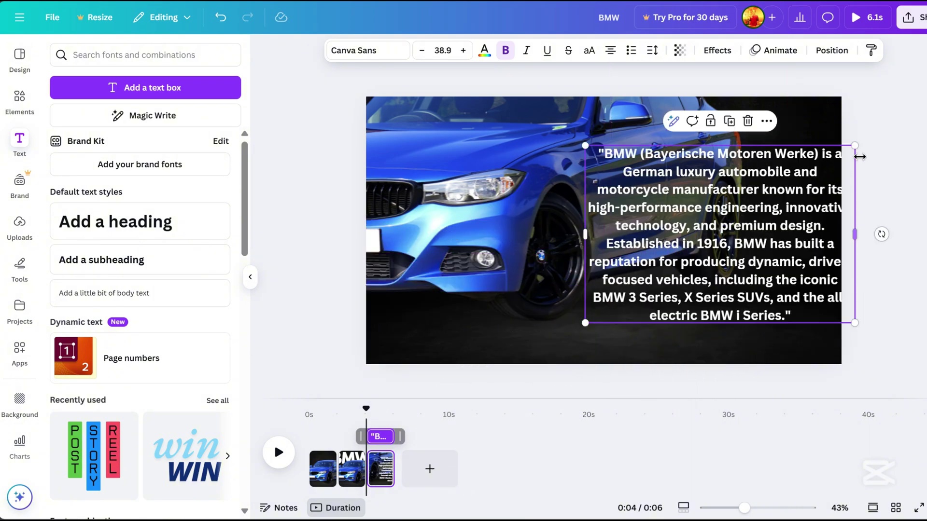
{"action": "left_click_drag", "start_coordinate": [859, 143], "coordinate": [797, 182]}
{"action": "left_click_drag", "start_coordinate": [732, 266], "coordinate": [731, 289]}
{"action": "left_click", "coordinate": [359, 49]}
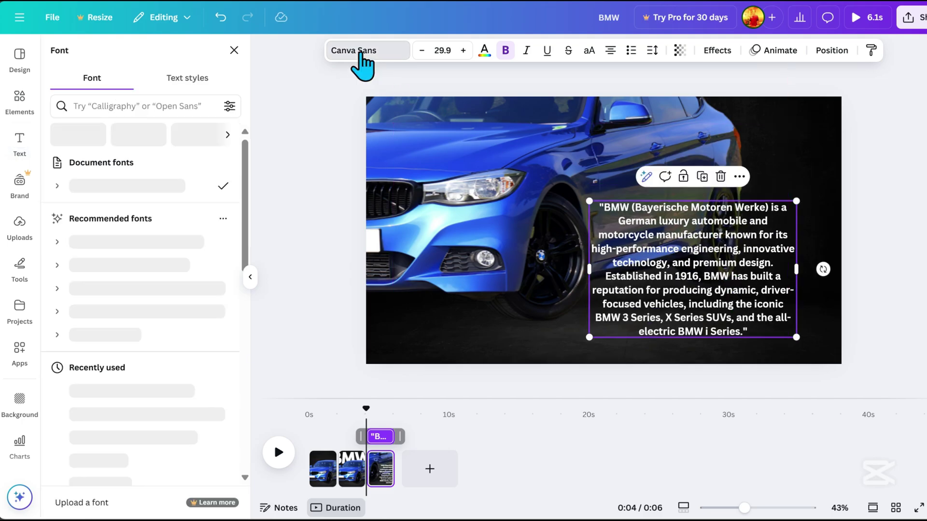
{"action": "left_click", "coordinate": [108, 209]}
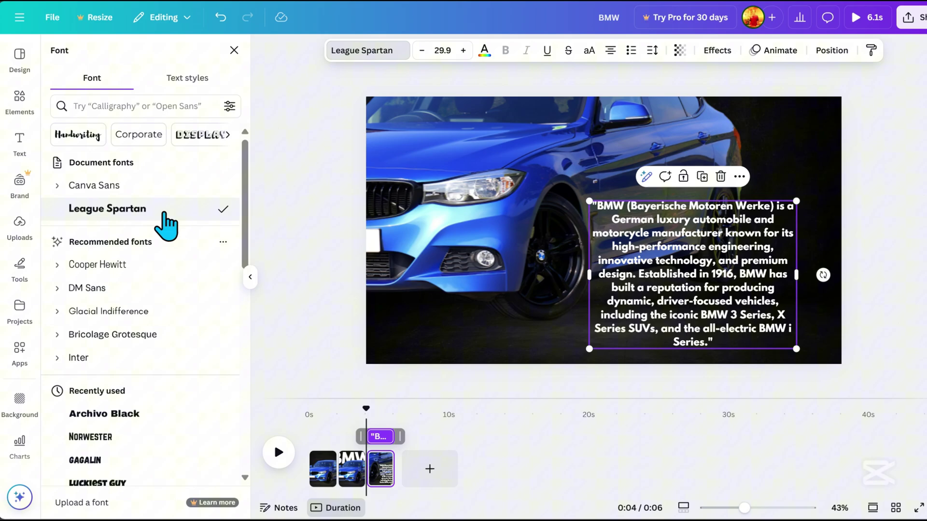
- Give the BMW description a Lift effect at intensity 100, nudge it, and animate it with Tectonic
{"action": "left_click", "coordinate": [718, 50]}
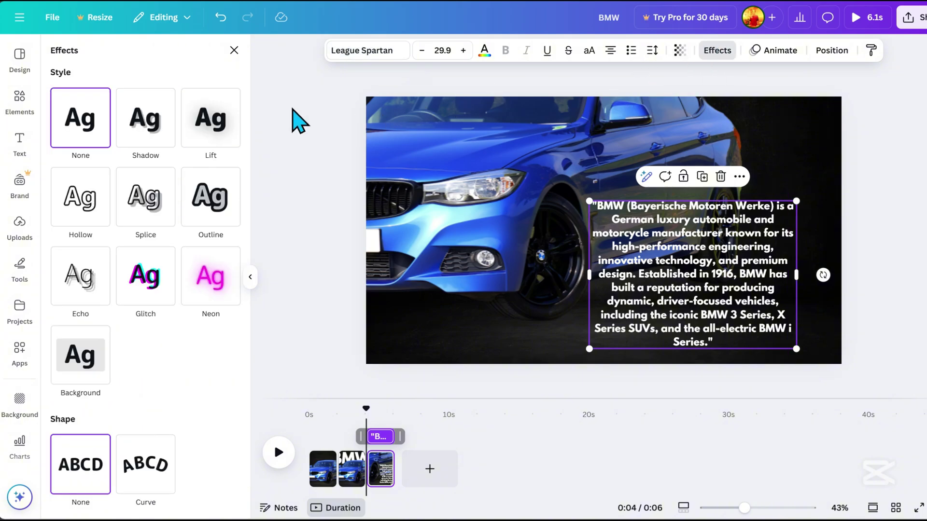
{"action": "left_click", "coordinate": [210, 118]}
{"action": "left_click_drag", "start_coordinate": [100, 192], "coordinate": [194, 210]}
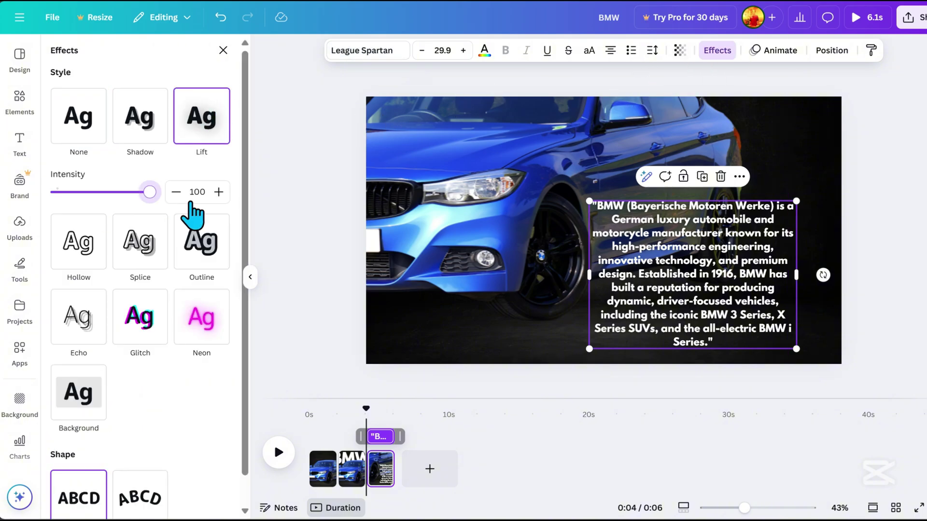
{"action": "mouse_move", "coordinate": [704, 321]}
{"action": "left_mouse_down"}
{"action": "mouse_move", "coordinate": [708, 313]}
{"action": "mouse_move", "coordinate": [713, 326]}
{"action": "left_mouse_up"}
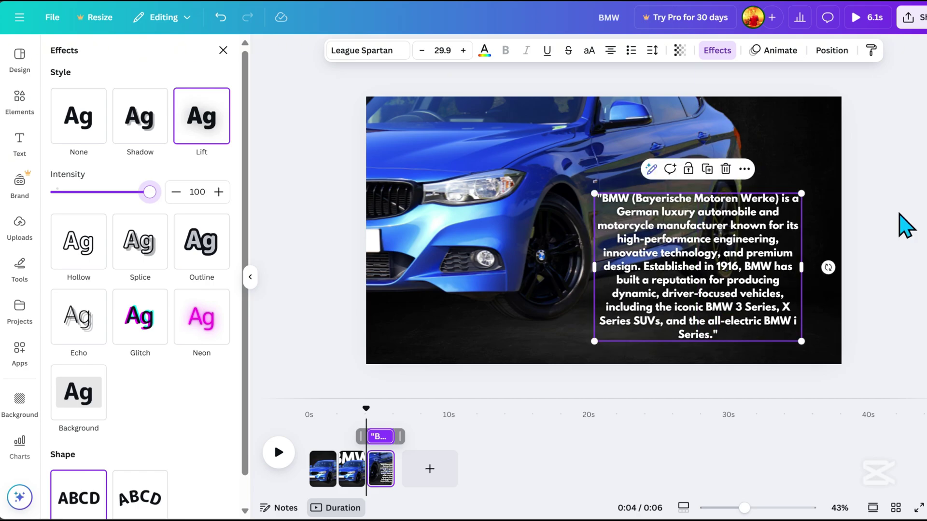
{"action": "left_click", "coordinate": [778, 50]}
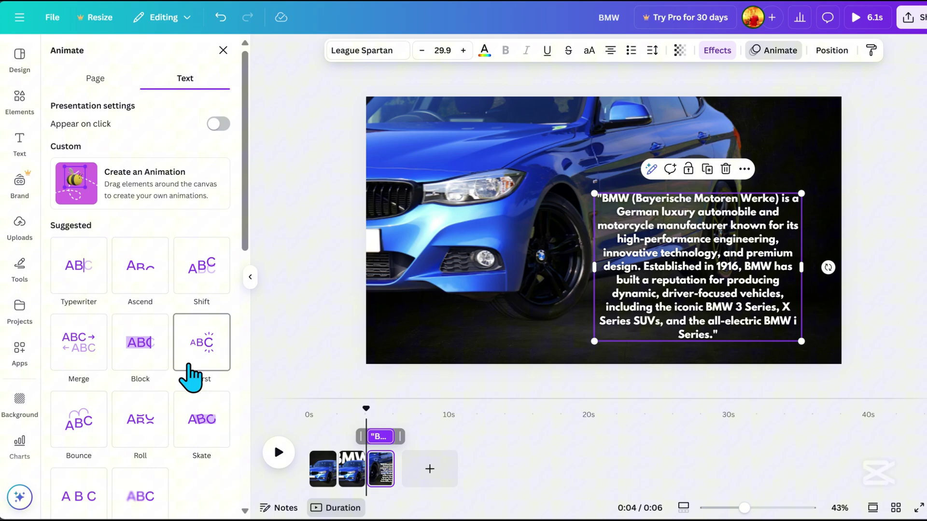
{"action": "scroll", "coordinate": [168, 304], "scroll_direction": "down", "scroll_amount": 5}
{"action": "left_click", "coordinate": [143, 322]}
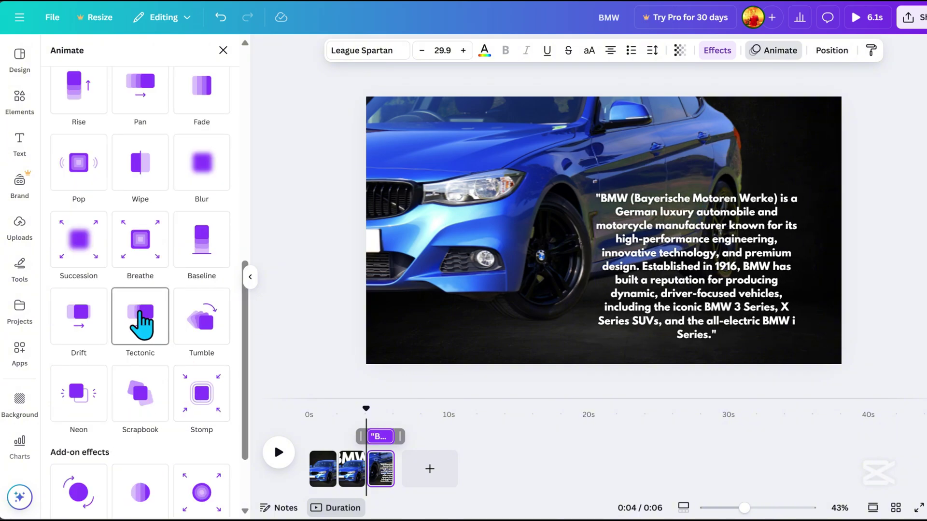
- Duplicate the BMW description page as a new fourth page
{"action": "left_click", "coordinate": [381, 460]}
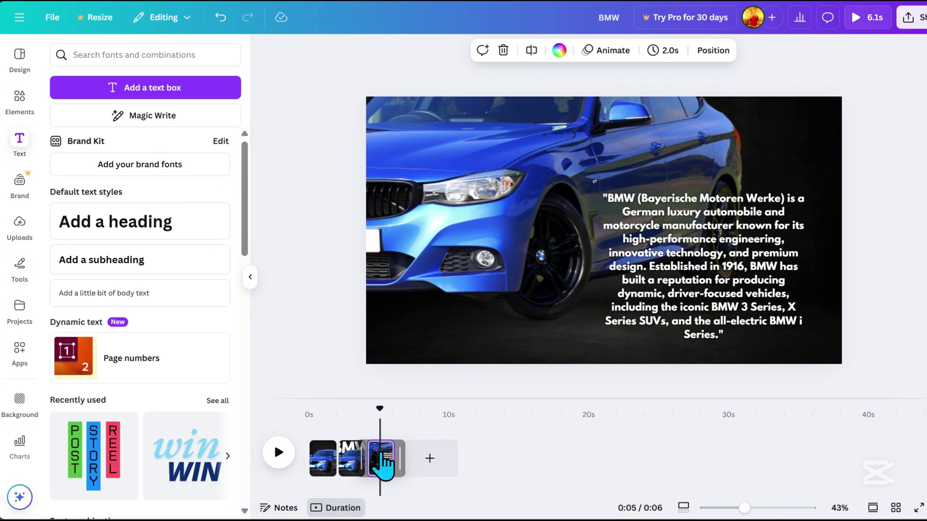
{"action": "right_click", "coordinate": [385, 464]}
{"action": "left_click", "coordinate": [445, 221]}
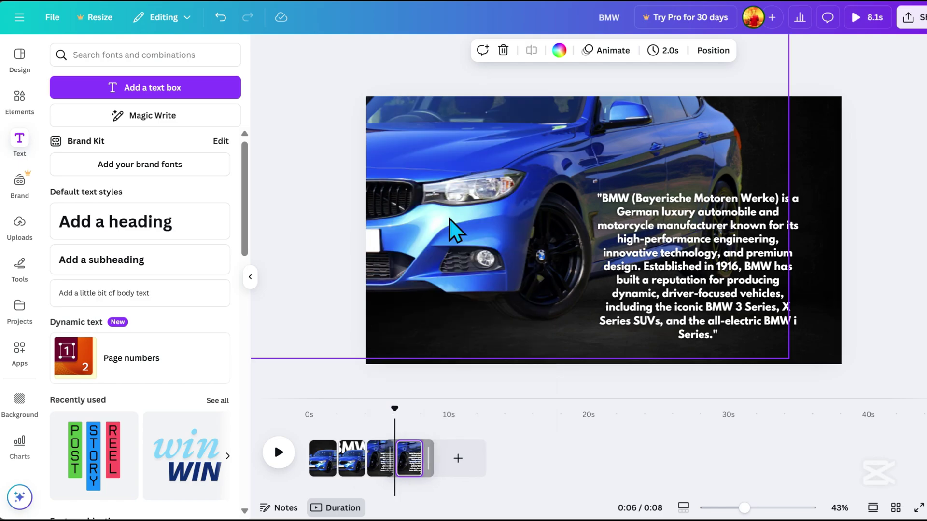
- Drag the car image off the copied page and delete its description text
{"action": "left_click", "coordinate": [496, 244]}
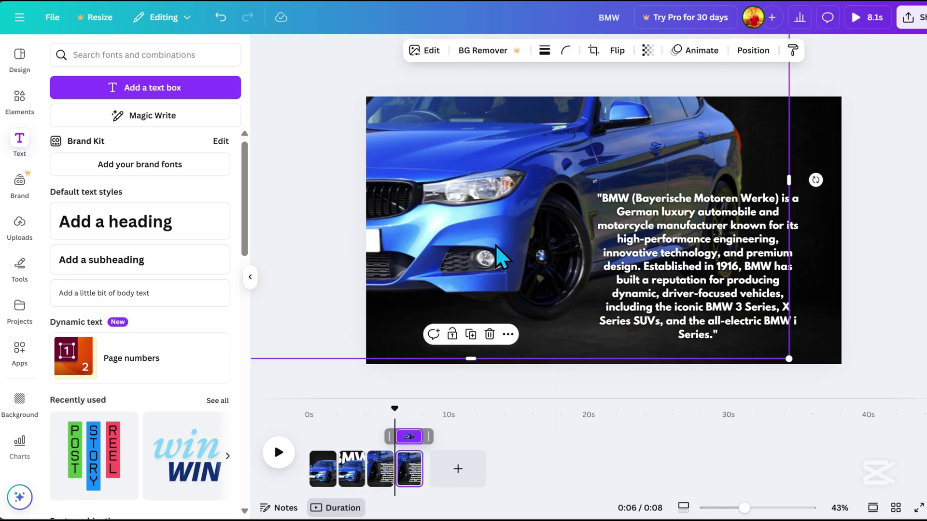
{"action": "left_click_drag", "start_coordinate": [525, 224], "coordinate": [136, 246]}
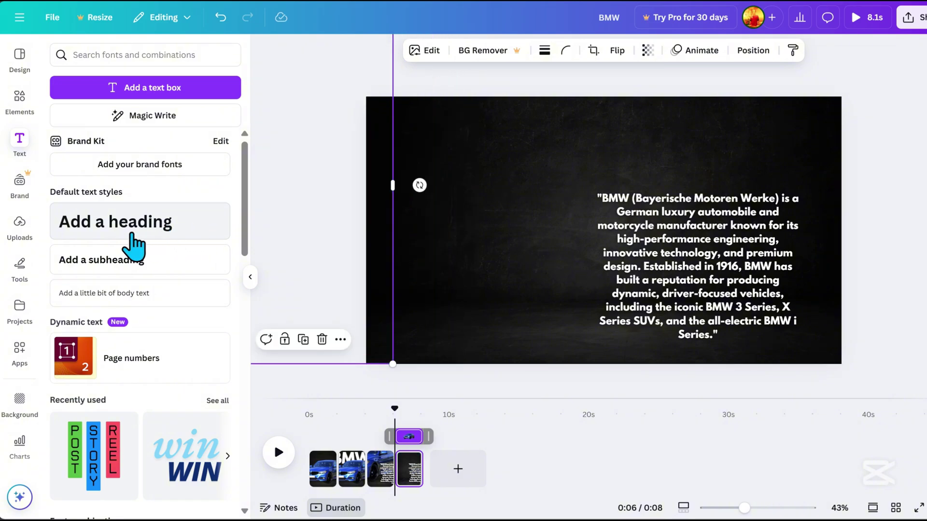
{"action": "left_click", "coordinate": [703, 297]}
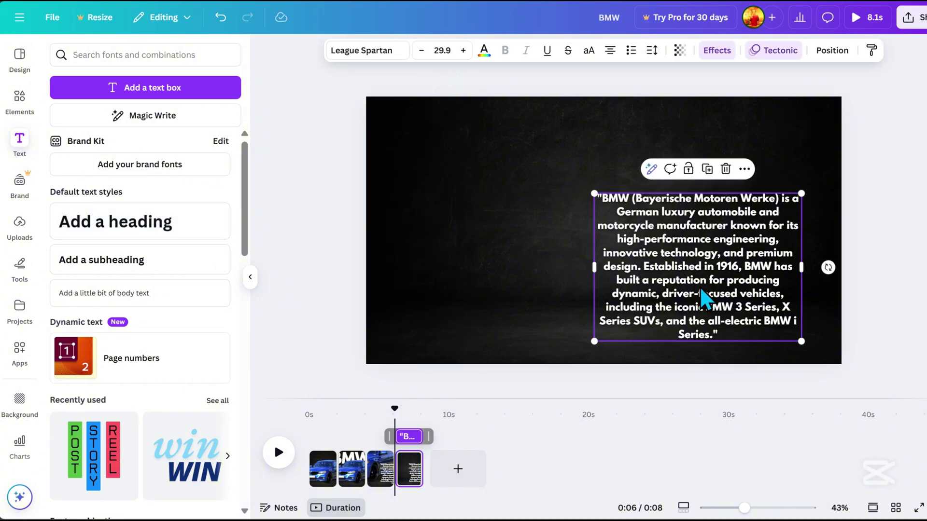
{"action": "left_click", "coordinate": [726, 169]}
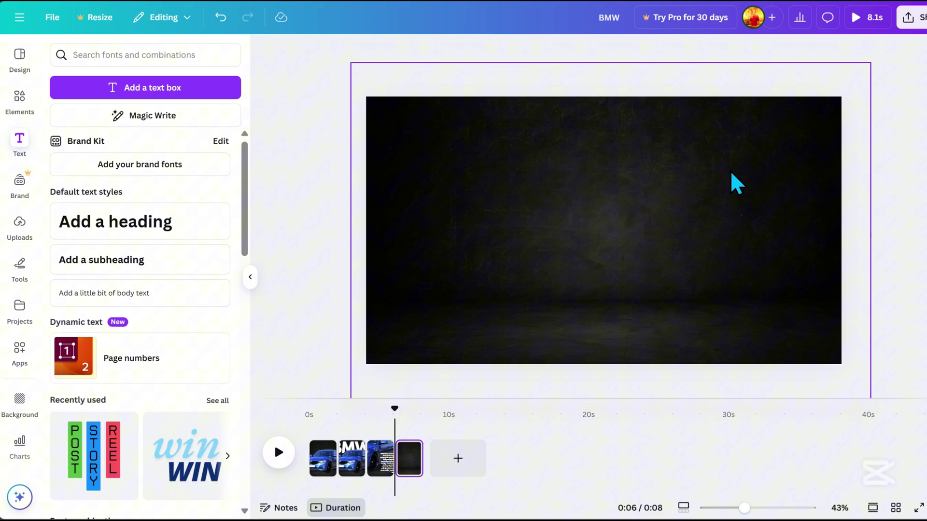
- Add the uploaded white Range Rover image to page four, enlarge it, and centre it
{"action": "left_click", "coordinate": [20, 229]}
{"action": "left_click", "coordinate": [182, 188]}
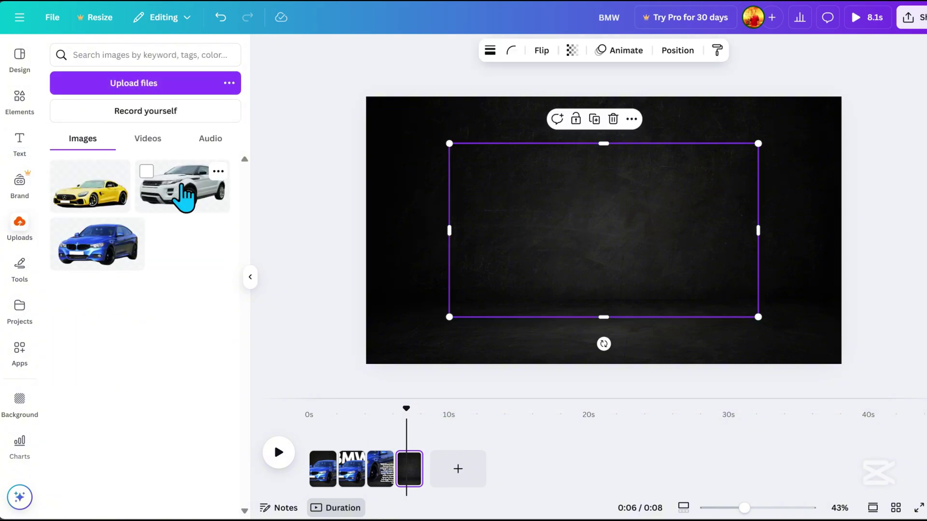
{"action": "left_click_drag", "start_coordinate": [672, 238], "coordinate": [665, 268]}
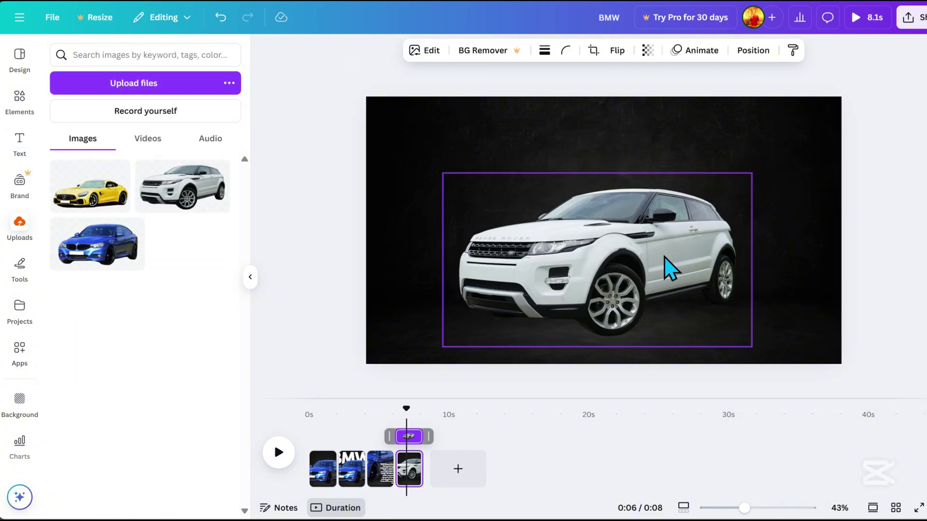
{"action": "left_click_drag", "start_coordinate": [752, 174], "coordinate": [796, 145]}
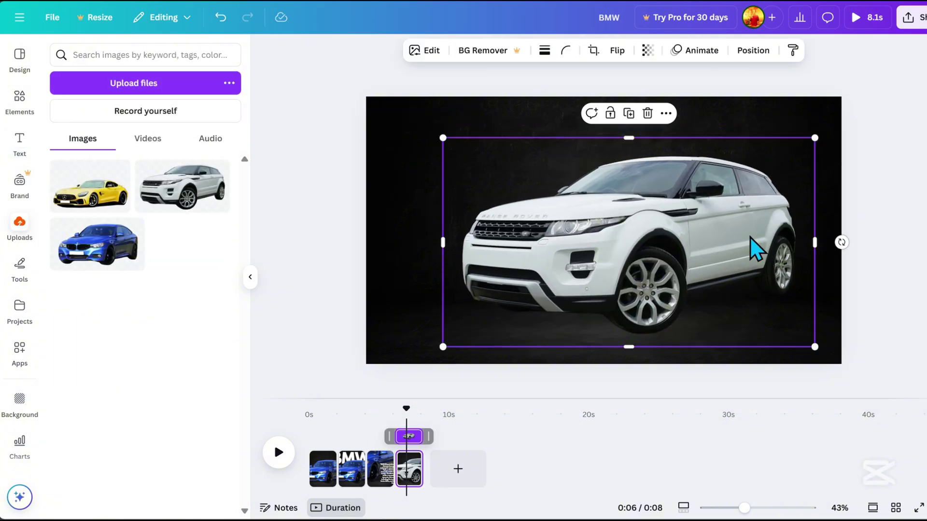
{"action": "left_click_drag", "start_coordinate": [753, 246], "coordinate": [712, 251]}
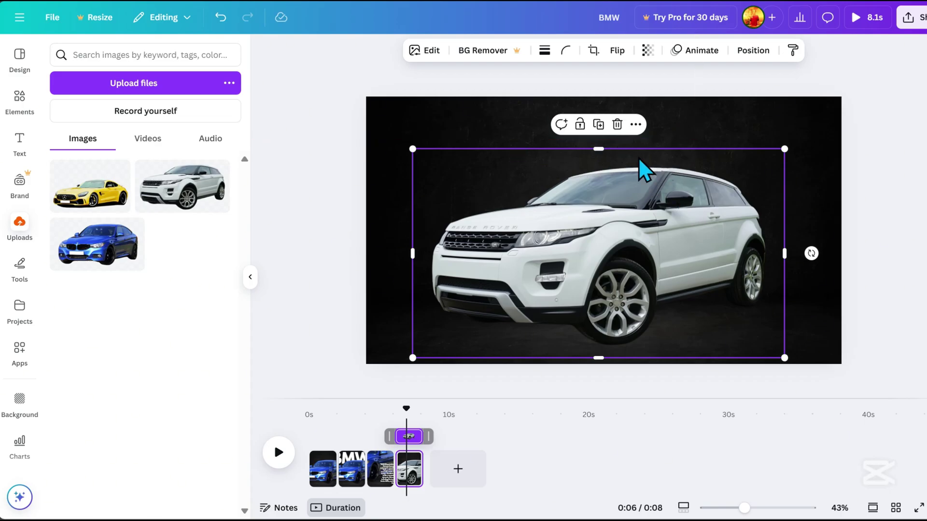
- Paste the BMW title onto the Range Rover page, select its text, and shrink it
{"action": "left_click", "coordinate": [351, 471]}
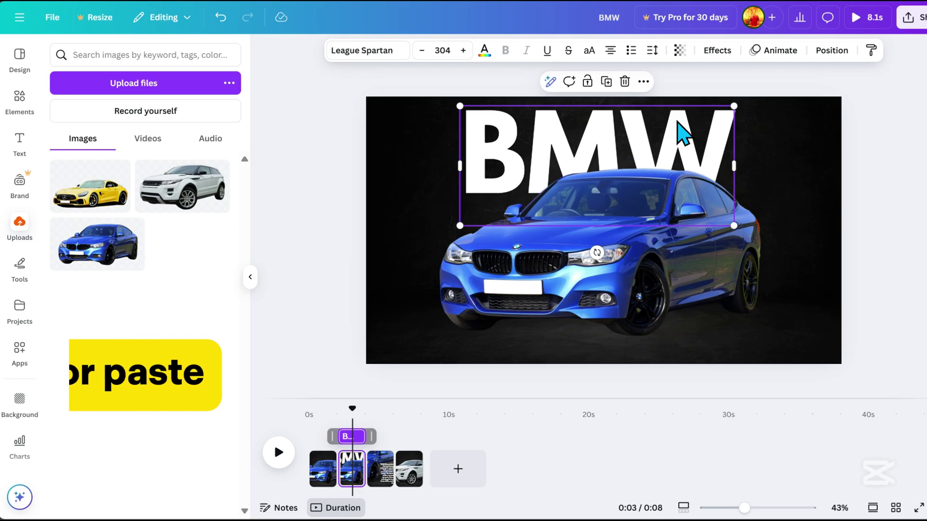
{"action": "left_click", "coordinate": [410, 470]}
{"action": "key", "text": "ctrl+v"}
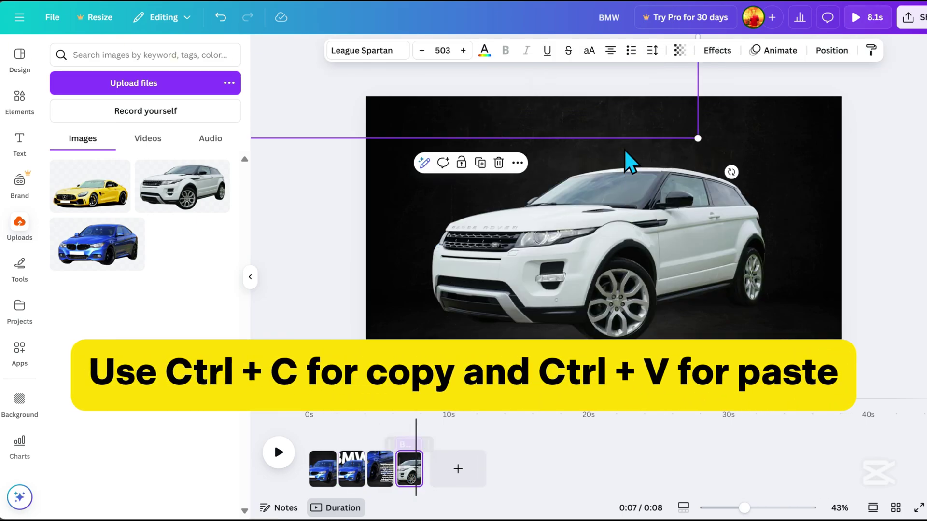
{"action": "key", "text": "ctrl+v"}
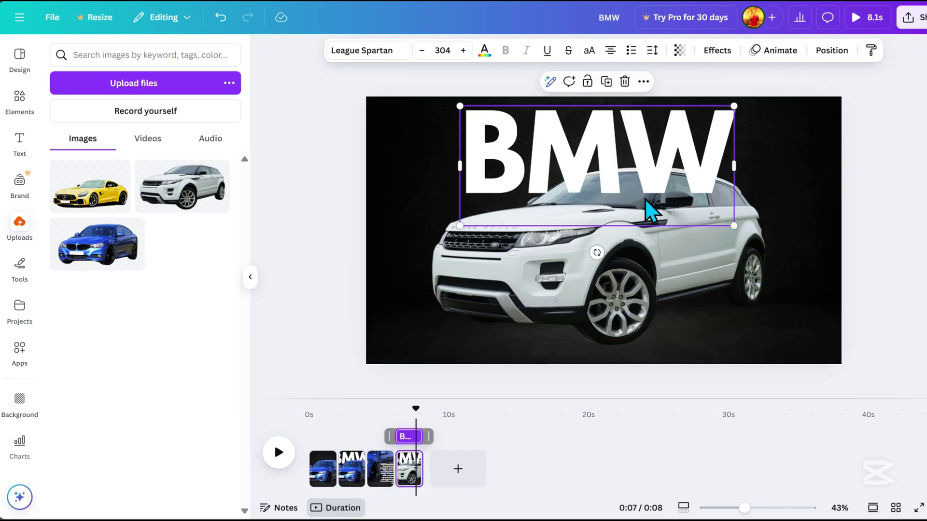
{"action": "double_click", "coordinate": [663, 190]}
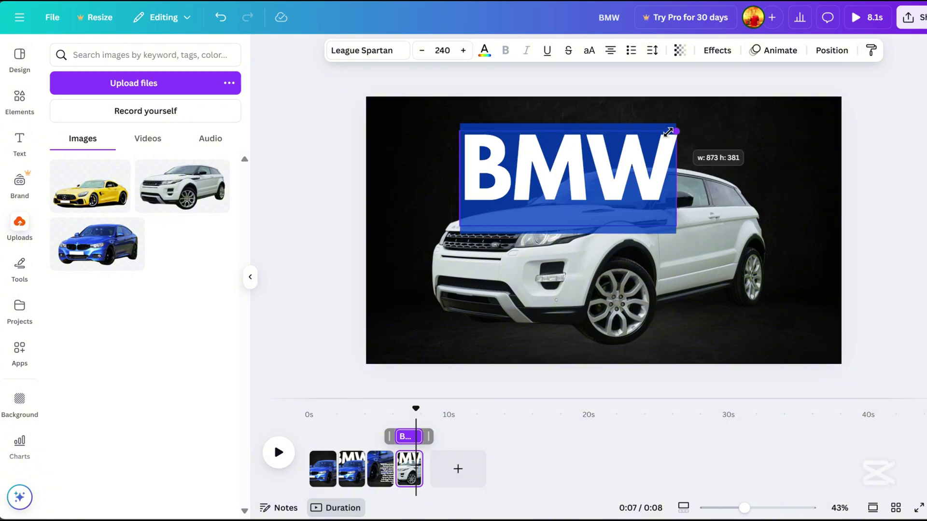
{"action": "left_click_drag", "start_coordinate": [731, 108], "coordinate": [598, 167]}
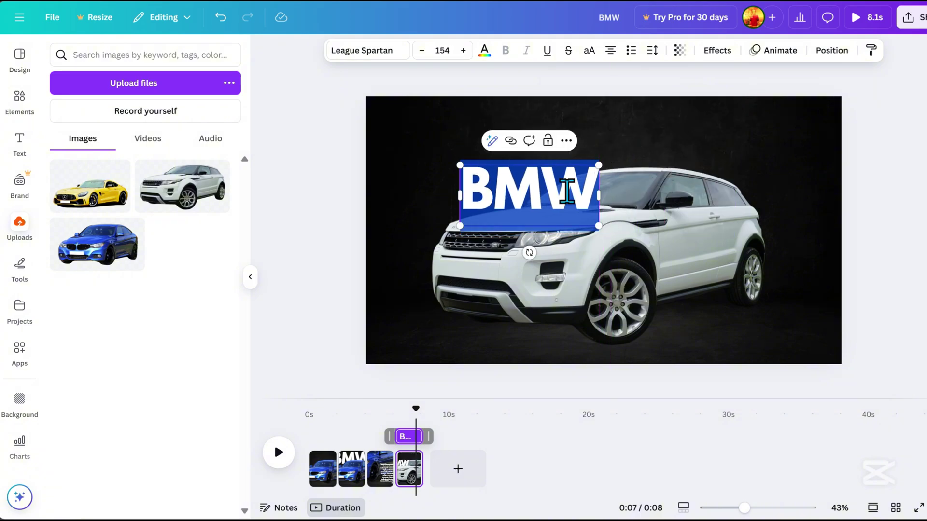
{"action": "type", "text": "RANGE ROVER"}
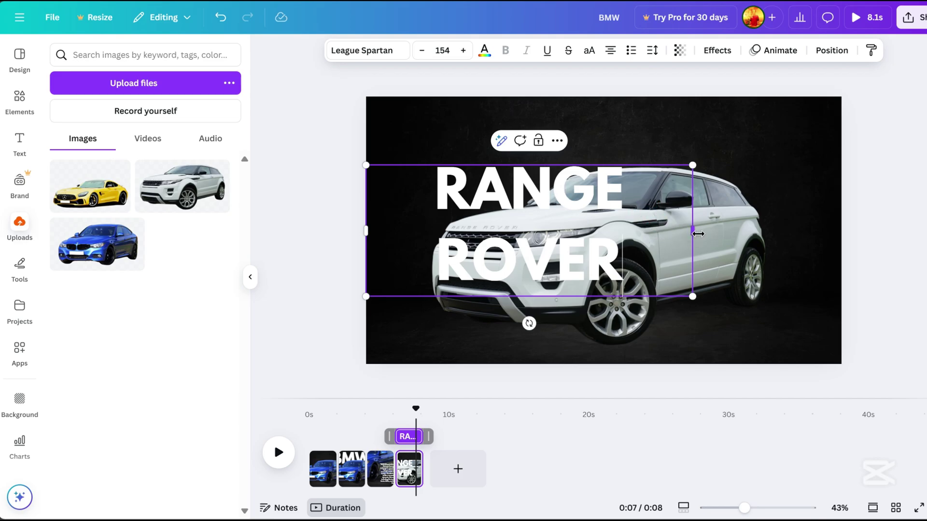
- Fit RANGE ROVER on one line, move it onto the car, and send it behind
{"action": "left_click_drag", "start_coordinate": [695, 232], "coordinate": [804, 217]}
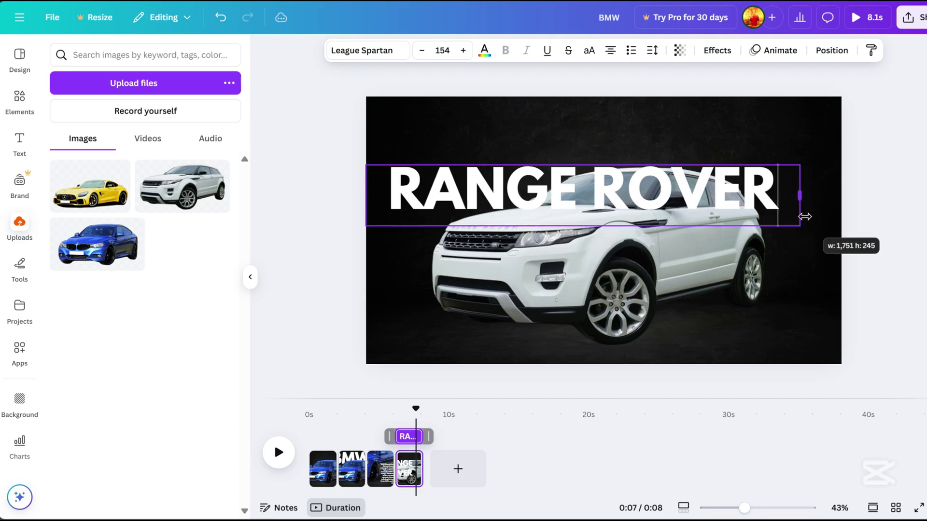
{"action": "left_click", "coordinate": [655, 196]}
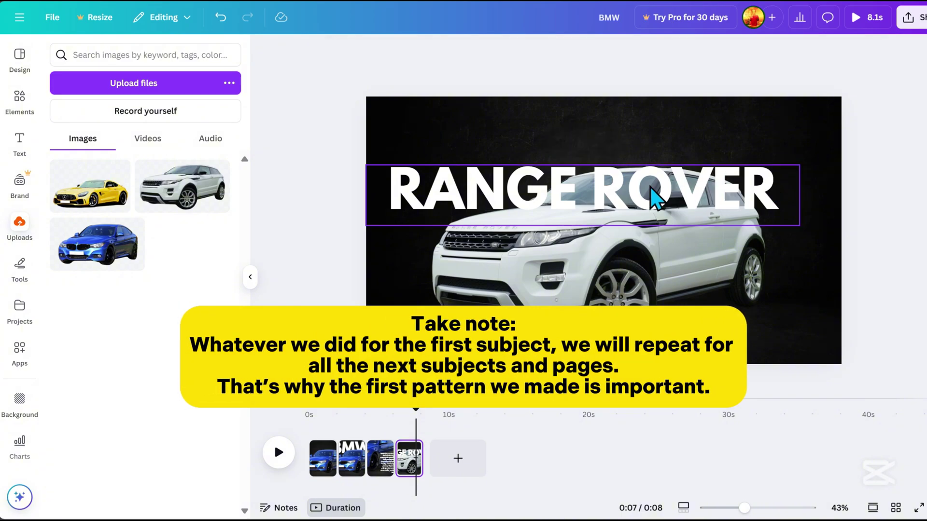
{"action": "left_click_drag", "start_coordinate": [655, 195], "coordinate": [680, 261]}
{"action": "left_click_drag", "start_coordinate": [796, 231], "coordinate": [729, 248]}
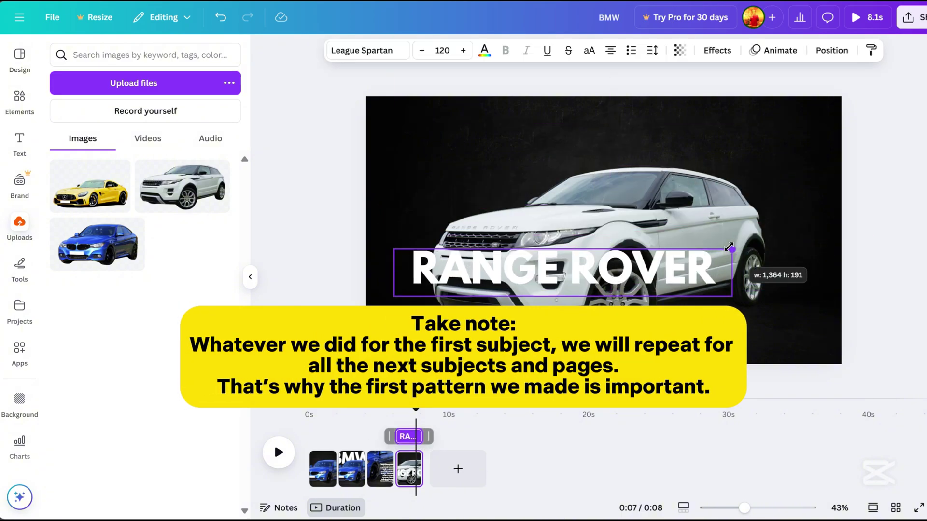
{"action": "left_click_drag", "start_coordinate": [637, 279], "coordinate": [630, 260]}
{"action": "right_click", "coordinate": [684, 257]}
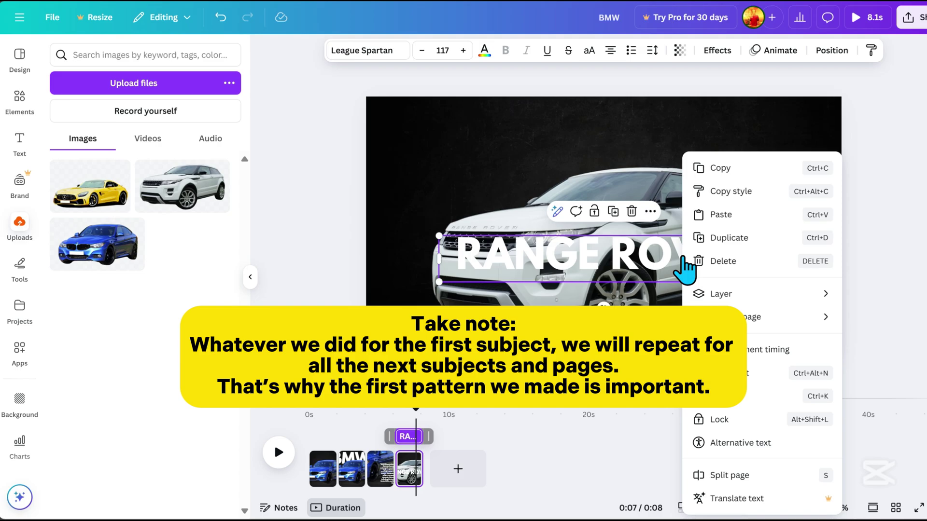
{"action": "mouse_move", "coordinate": [721, 293]}
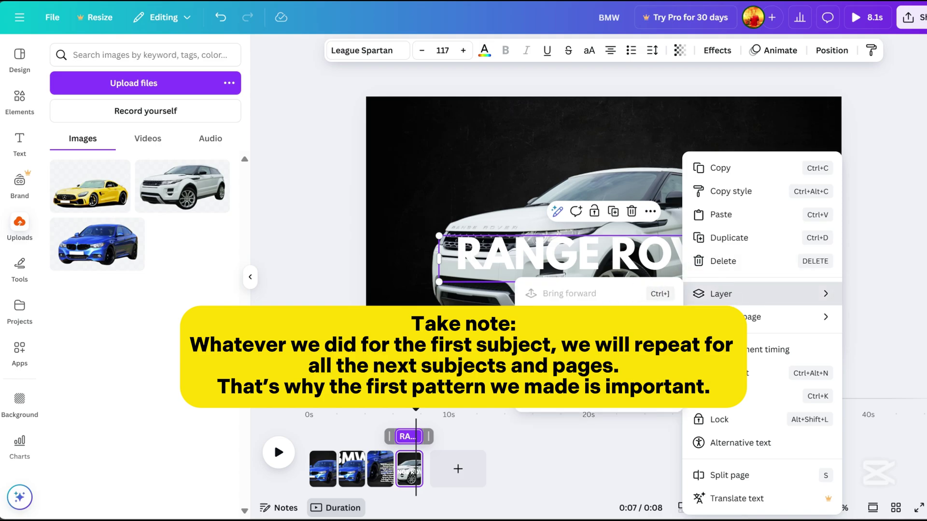
{"action": "left_click", "coordinate": [579, 316]}
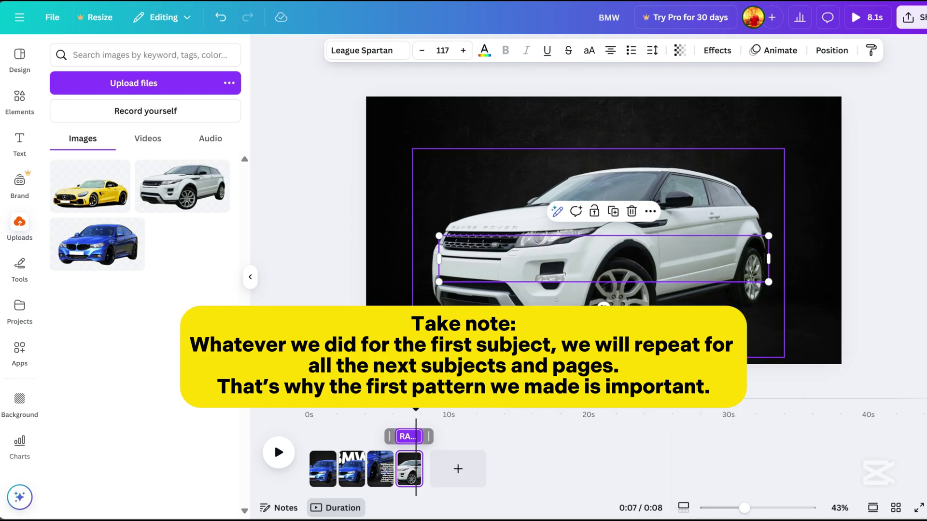
{"action": "right_click", "coordinate": [410, 471]}
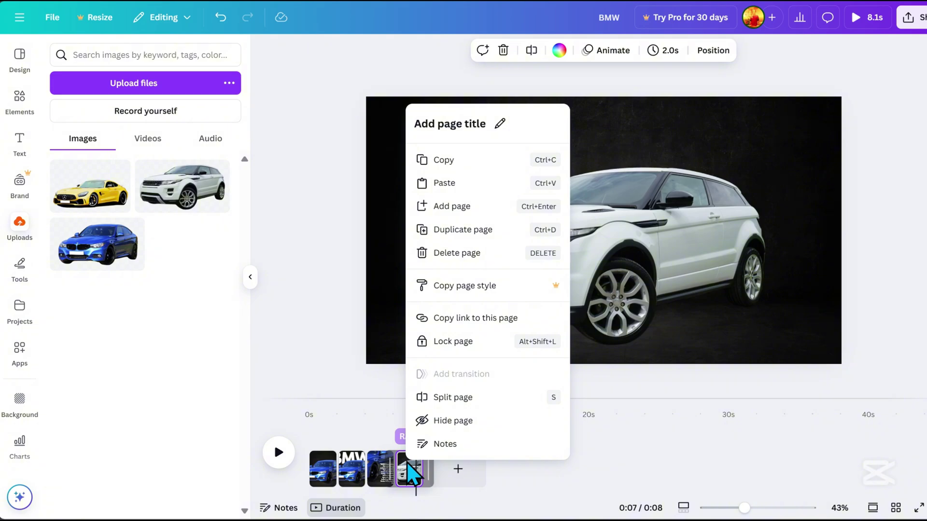
- Duplicate the Range Rover page and enlarge its title at the top via Layers
{"action": "left_click", "coordinate": [463, 229]}
{"action": "left_click", "coordinate": [627, 293]}
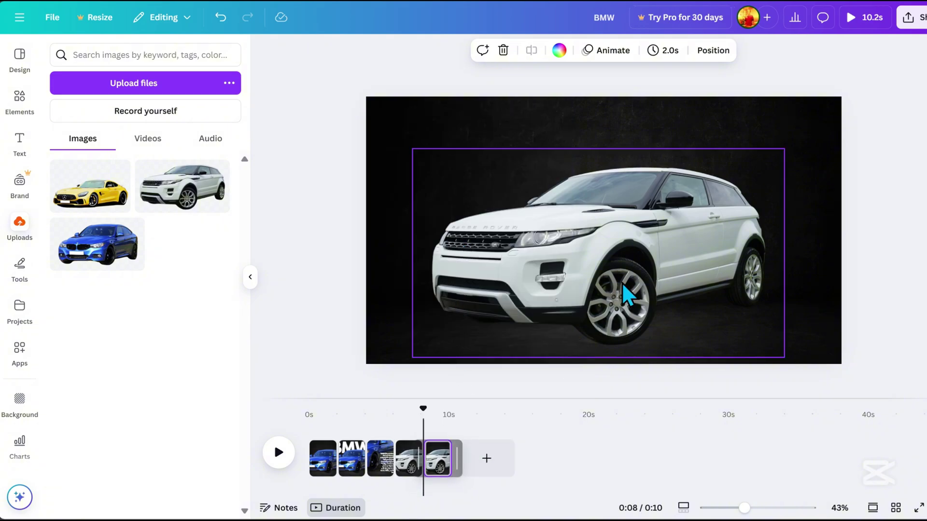
{"action": "left_click", "coordinate": [713, 50]}
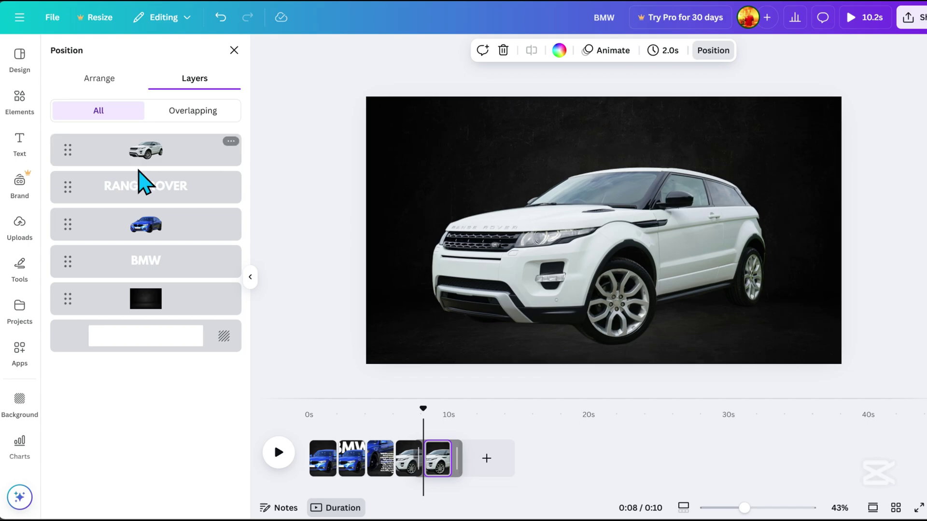
{"action": "left_click", "coordinate": [141, 186]}
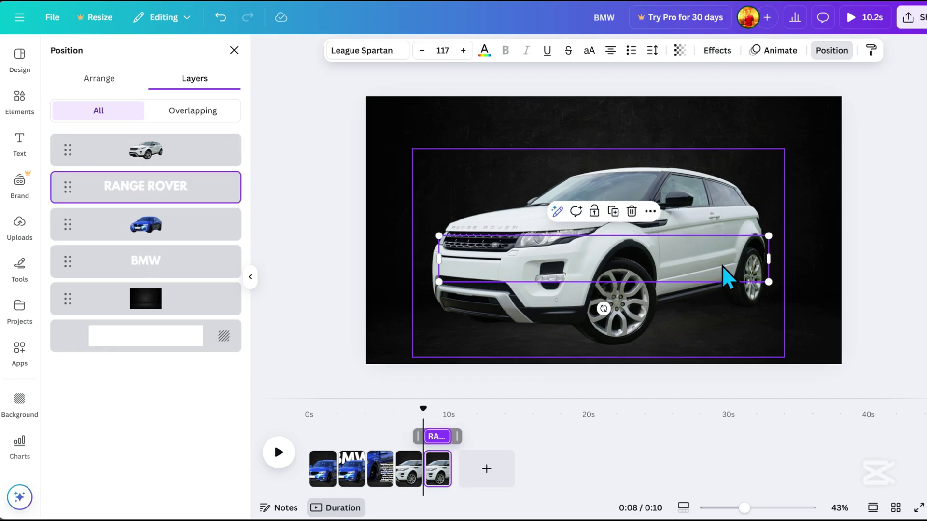
{"action": "mouse_move", "coordinate": [702, 268]}
{"action": "left_mouse_down"}
{"action": "mouse_move", "coordinate": [724, 153]}
{"action": "mouse_move", "coordinate": [880, 189]}
{"action": "left_mouse_up"}
{"action": "left_click_drag", "start_coordinate": [807, 158], "coordinate": [745, 156]}
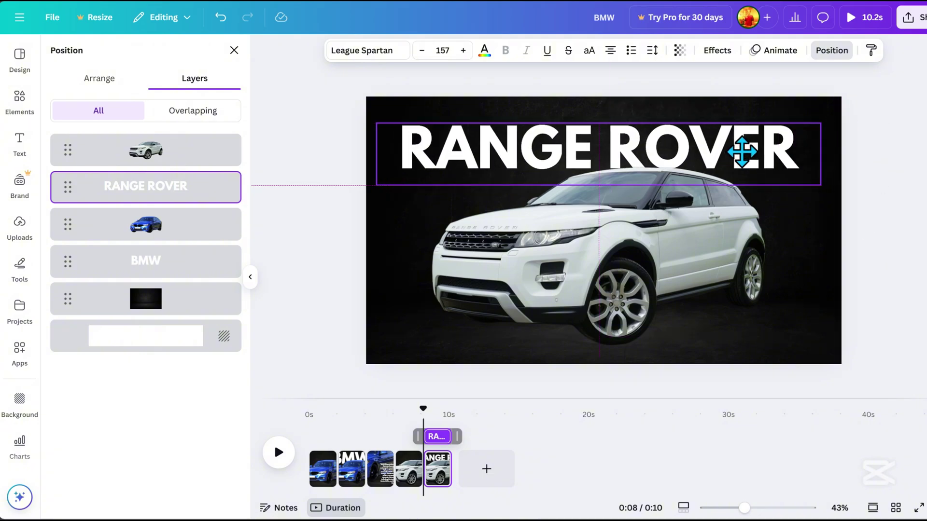
{"action": "mouse_move", "coordinate": [826, 189]}
{"action": "left_mouse_down"}
{"action": "mouse_move", "coordinate": [847, 224]}
{"action": "mouse_move", "coordinate": [865, 232]}
{"action": "left_mouse_up"}
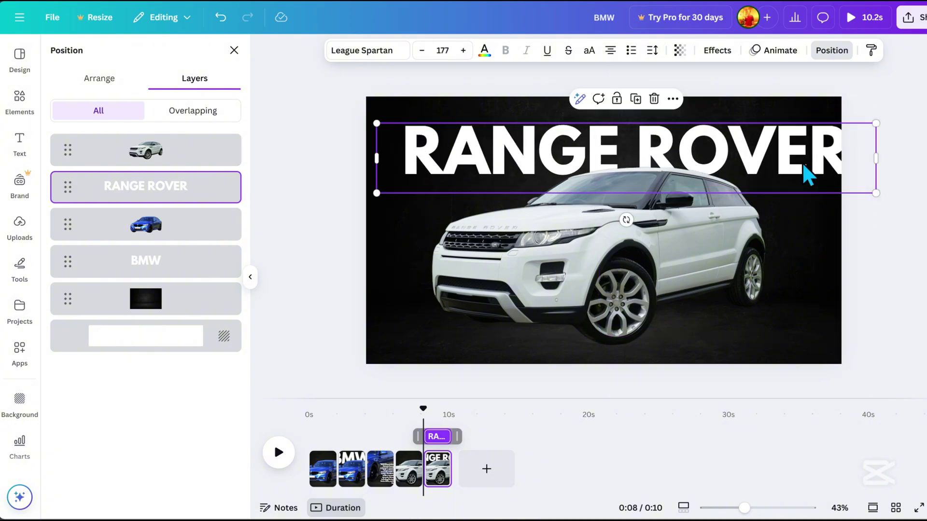
{"action": "left_click_drag", "start_coordinate": [804, 163], "coordinate": [782, 151]}
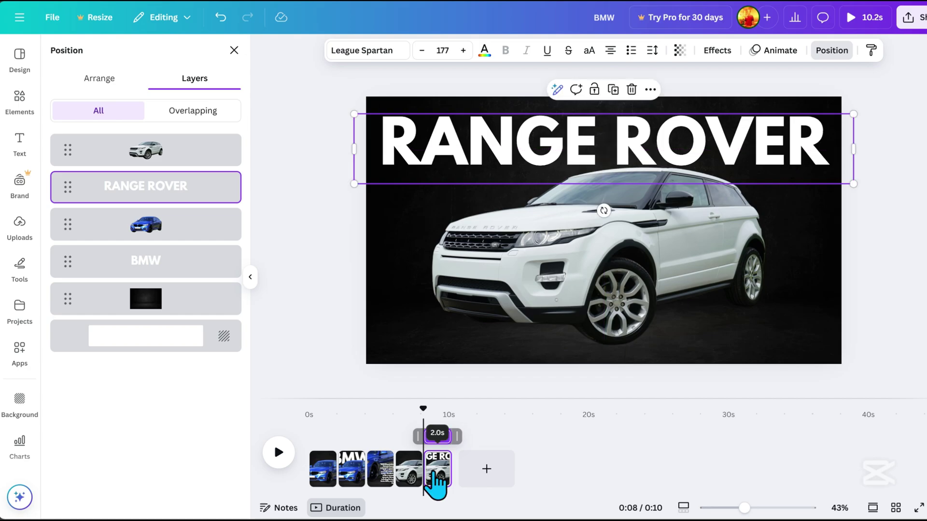
- Duplicate the fifth page and scale its title and car up into a close-up
{"action": "right_click", "coordinate": [440, 478]}
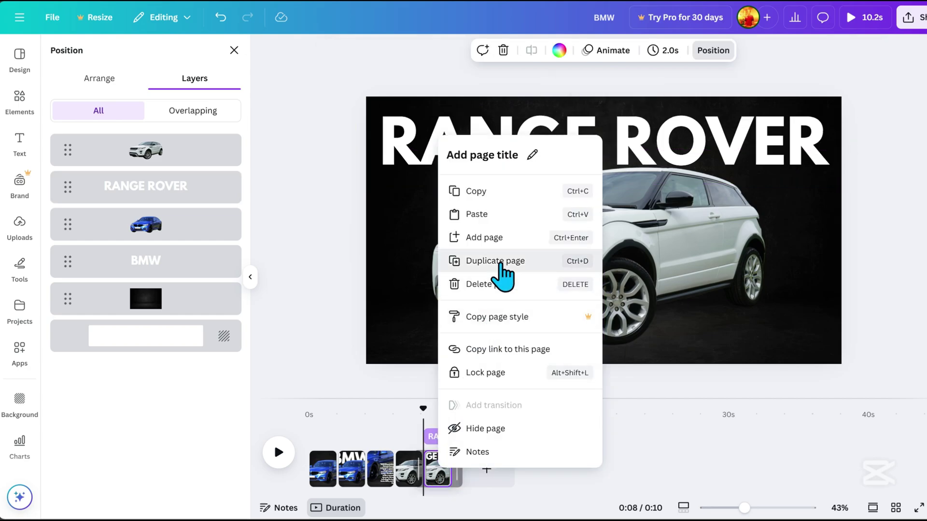
{"action": "left_click", "coordinate": [495, 261]}
{"action": "left_click_drag", "start_coordinate": [448, 411], "coordinate": [460, 409]}
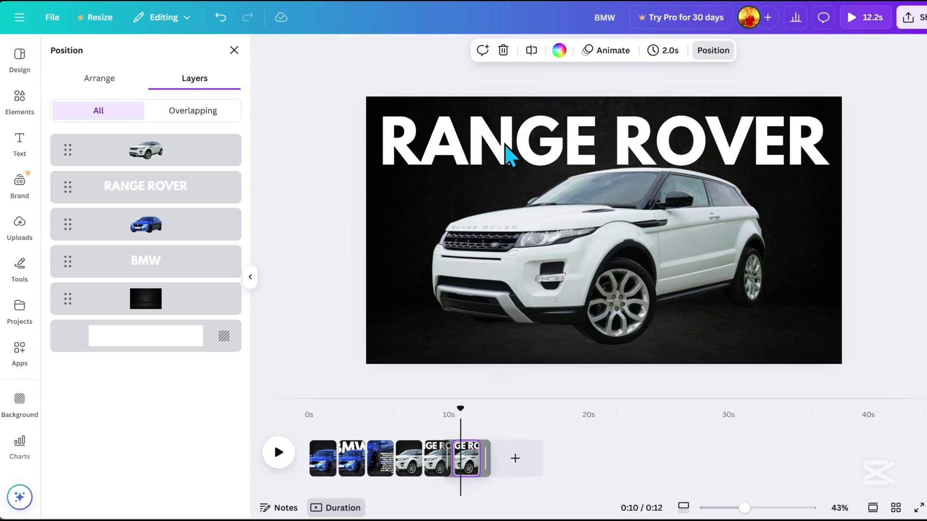
{"action": "left_click", "coordinate": [509, 154]}
{"action": "left_click", "coordinate": [562, 303], "text": "shift"}
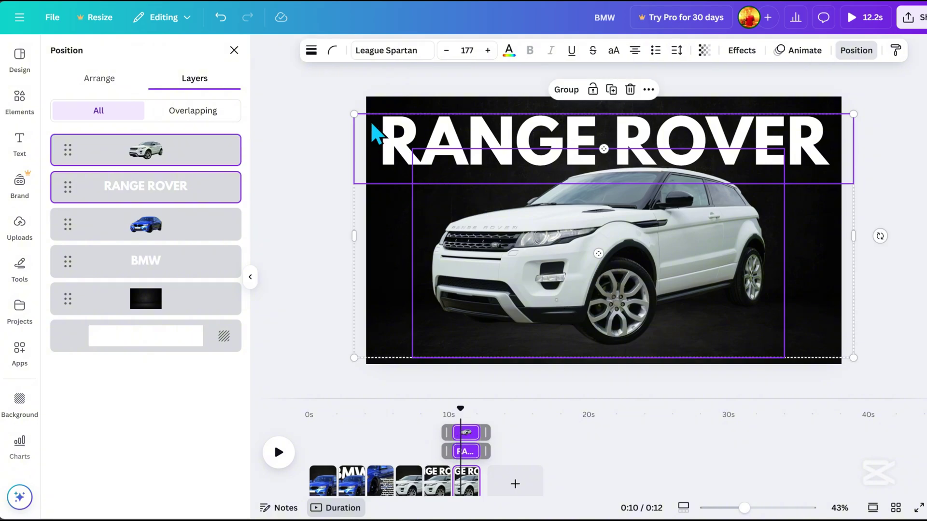
{"action": "scroll", "coordinate": [471, 226], "scroll_direction": "down", "scroll_amount": 3}
{"action": "left_click_drag", "start_coordinate": [451, 156], "coordinate": [275, 79]}
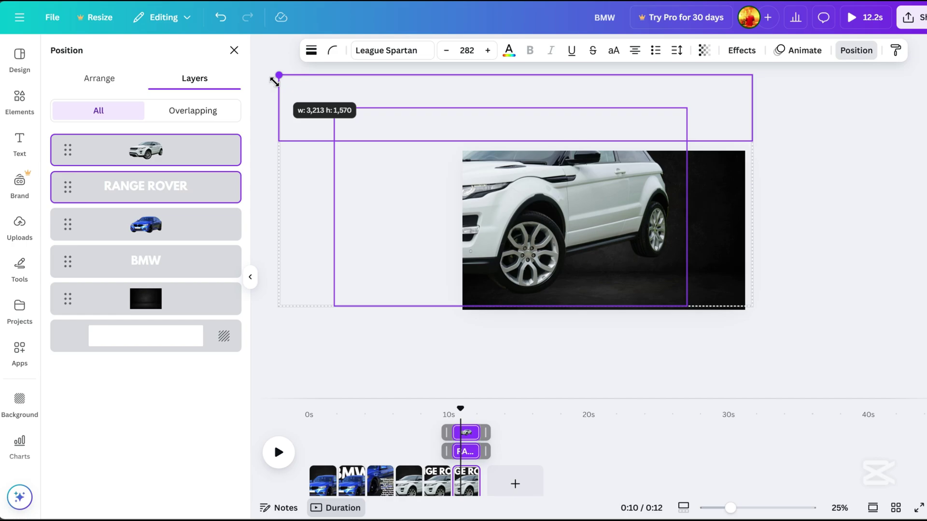
{"action": "left_click_drag", "start_coordinate": [276, 80], "coordinate": [275, 80]}
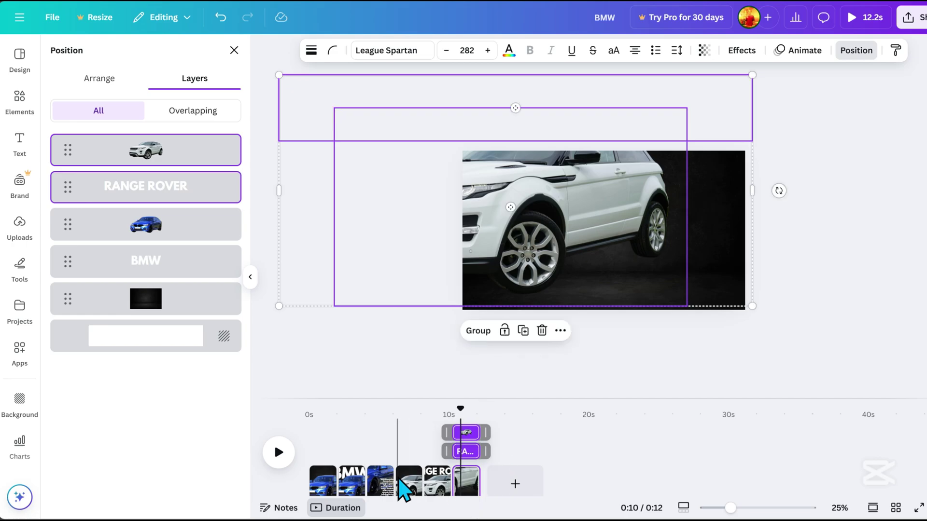
- Paste the BMW paragraph onto the close-up page as the Range Rover description, then duplicate it
{"action": "left_click", "coordinate": [382, 482]}
{"action": "left_click", "coordinate": [686, 268]}
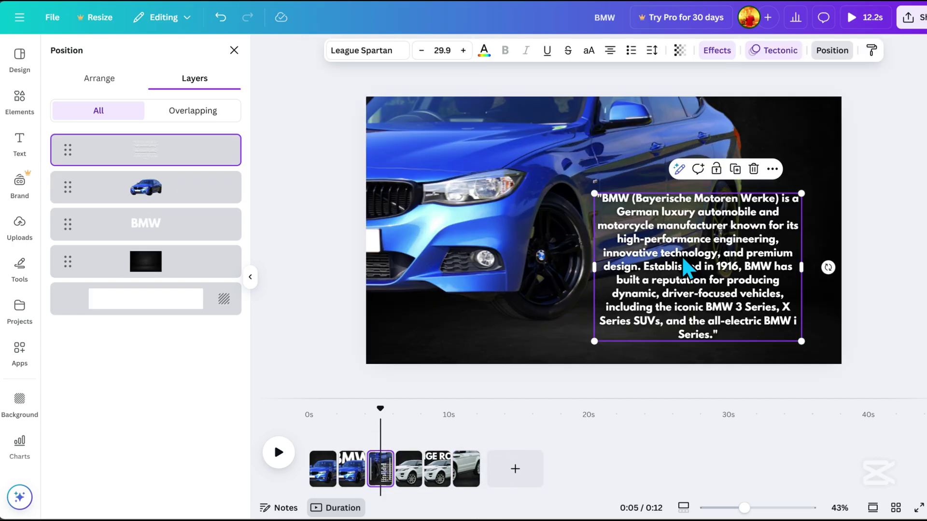
{"action": "left_click", "coordinate": [466, 469]}
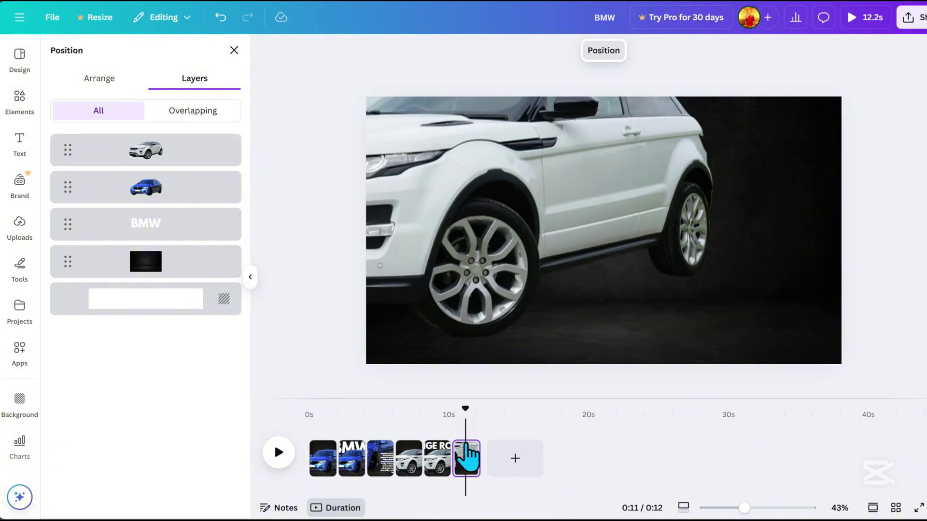
{"action": "left_click", "coordinate": [665, 268]}
{"action": "key", "text": "ctrl+a"}
{"action": "type", "text": "\"Range Rover, a luxury SUV brand by Land Rover, is known for its blend of off-road capability, premium comfort, and advanced technology. Since its launch in 1970, it has set the standard for high-end SUVs, offering refined interiors, powerful performance, and innovative features for both urban and rugged terrains.\""}
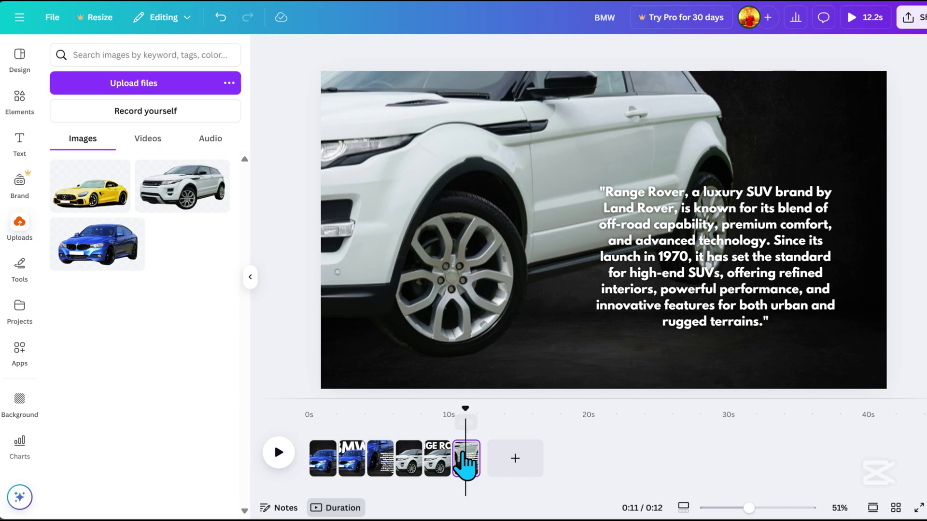
{"action": "right_click", "coordinate": [467, 464]}
{"action": "left_click", "coordinate": [531, 217]}
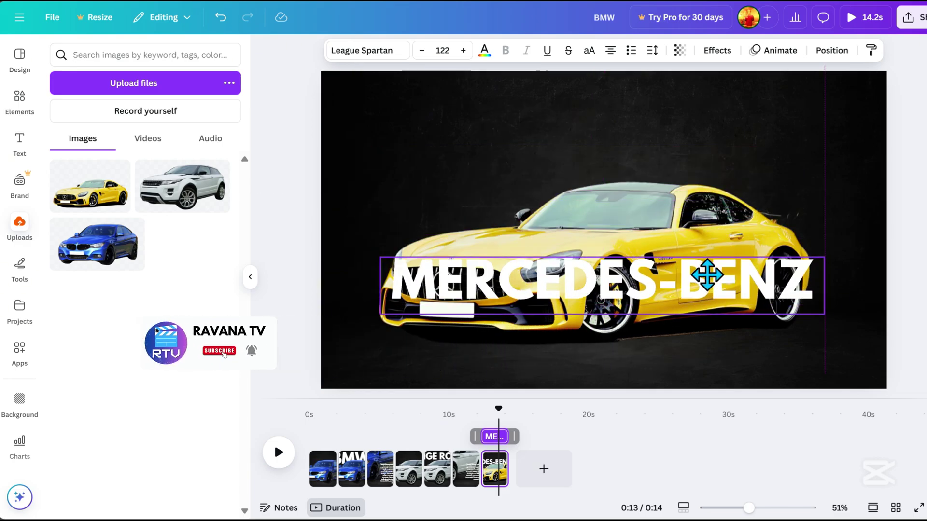
- Send the MERCEDES-BENZ title behind the yellow car
{"action": "left_click", "coordinate": [652, 279]}
{"action": "right_click", "coordinate": [643, 152]}
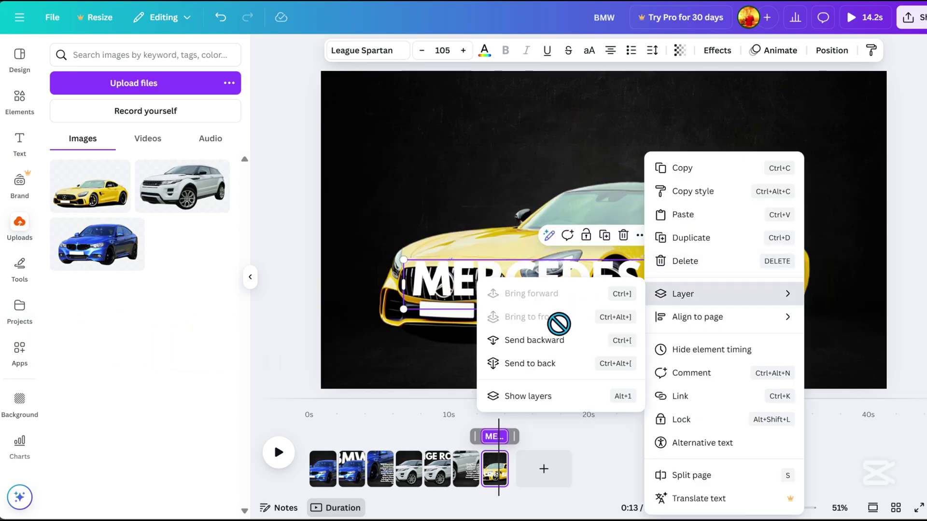
{"action": "left_click", "coordinate": [554, 342]}
- Enlarge the MERCEDES-BENZ title at the page top, then add a new final page
{"action": "right_click", "coordinate": [553, 355]}
{"action": "left_click", "coordinate": [566, 246]}
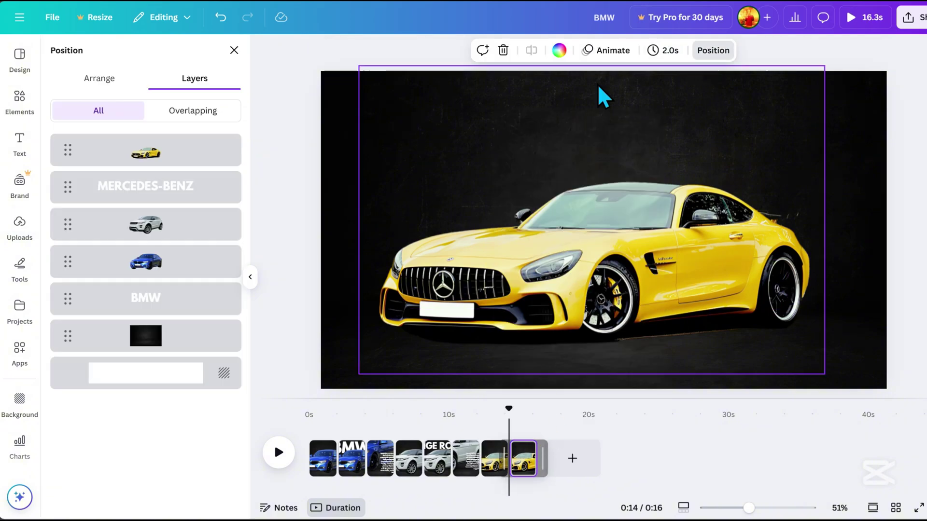
{"action": "left_click", "coordinate": [144, 186]}
{"action": "left_click_drag", "start_coordinate": [792, 132], "coordinate": [859, 109]}
{"action": "left_click_drag", "start_coordinate": [601, 153], "coordinate": [601, 126]}
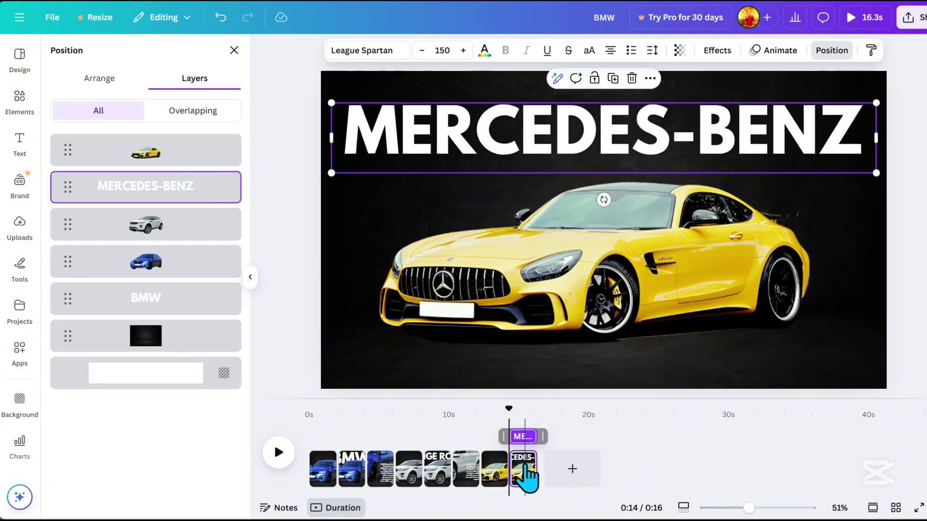
{"action": "right_click", "coordinate": [522, 469]}
{"action": "left_click", "coordinate": [579, 259]}
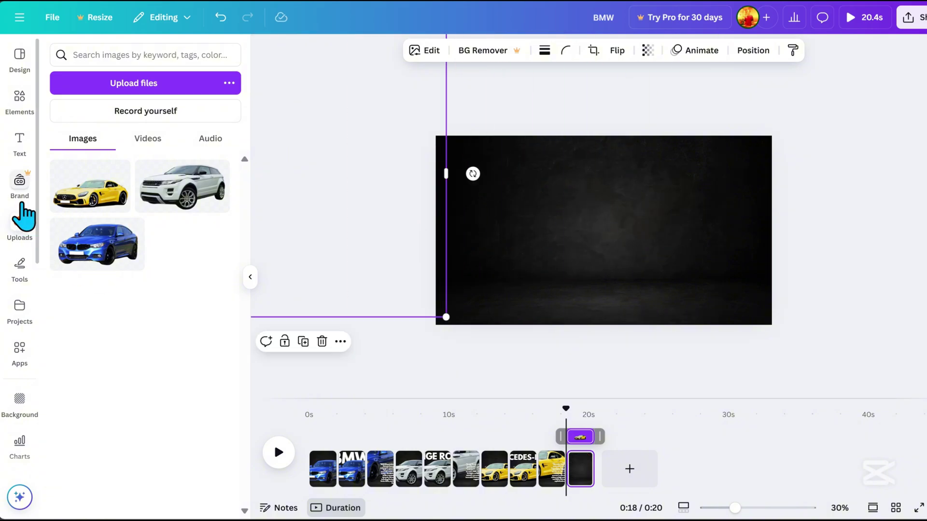
- Add a large LUXURY heading in League Spartan to the dark page
{"action": "left_click", "coordinate": [20, 142]}
{"action": "left_click", "coordinate": [137, 222]}
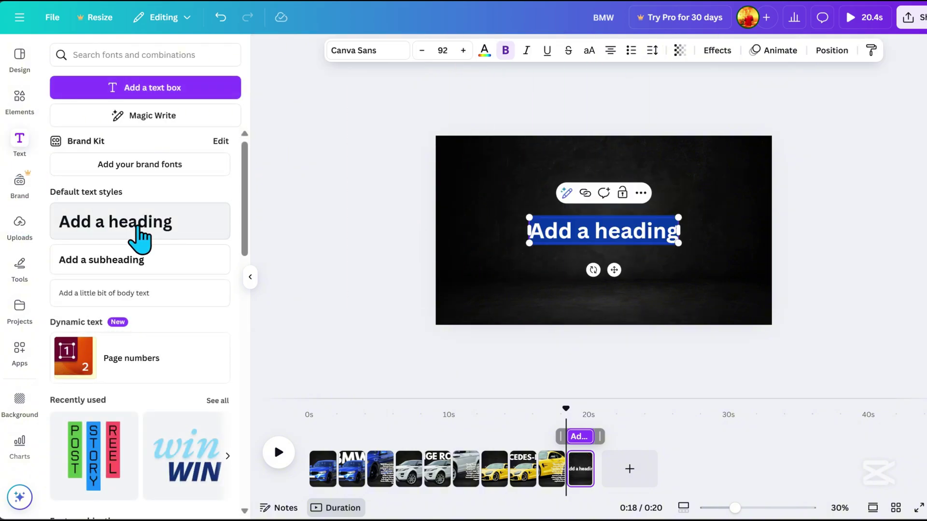
{"action": "type", "text": "LUXURY"}
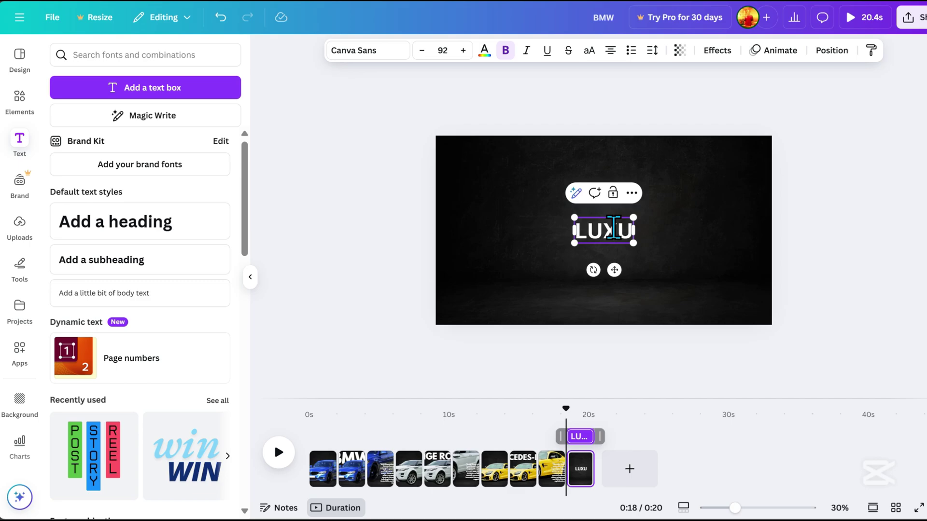
{"action": "left_click", "coordinate": [659, 230]}
{"action": "left_click_drag", "start_coordinate": [651, 213], "coordinate": [752, 174]}
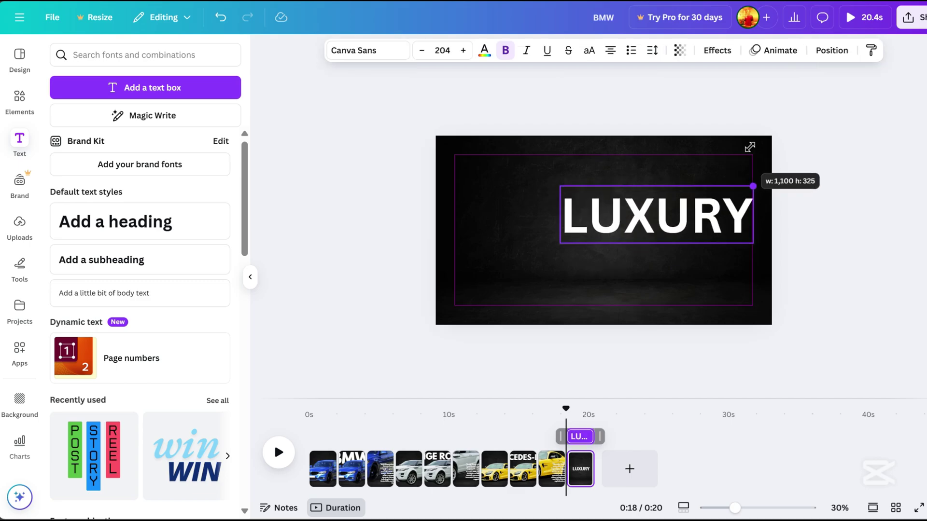
{"action": "left_click_drag", "start_coordinate": [550, 189], "coordinate": [507, 177]}
{"action": "left_click", "coordinate": [358, 50]}
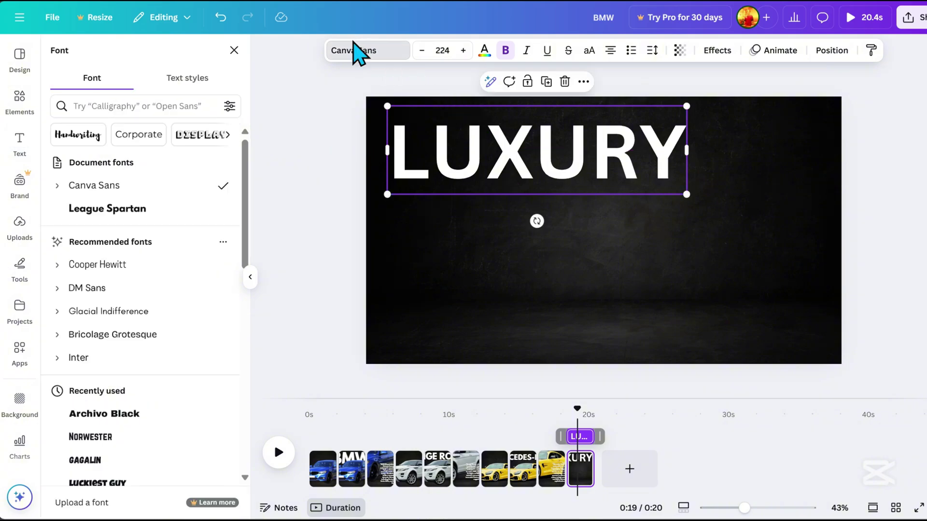
{"action": "left_click", "coordinate": [115, 208]}
{"action": "left_click", "coordinate": [726, 238]}
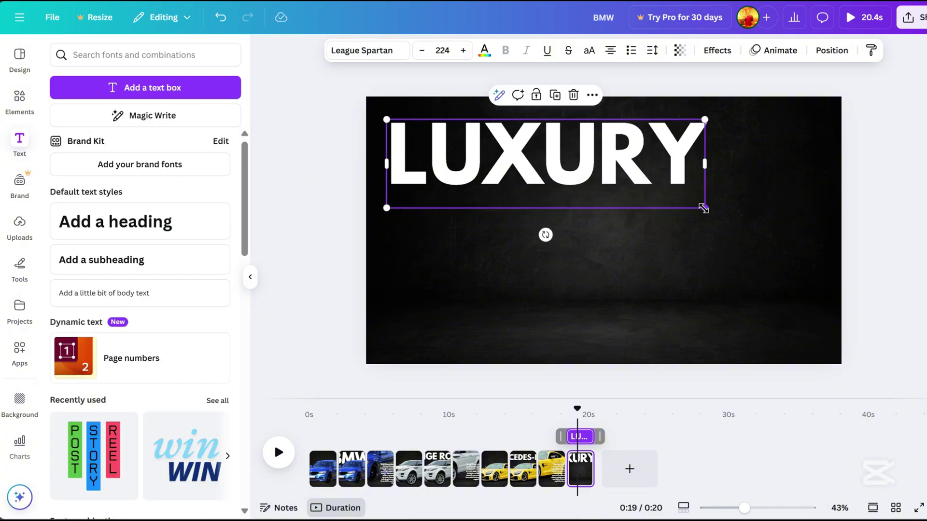
{"action": "left_click_drag", "start_coordinate": [705, 208], "coordinate": [807, 308]}
- Duplicate LUXURY into WHEELS and a smaller ON title
{"action": "left_click_drag", "start_coordinate": [670, 181], "coordinate": [670, 280]}
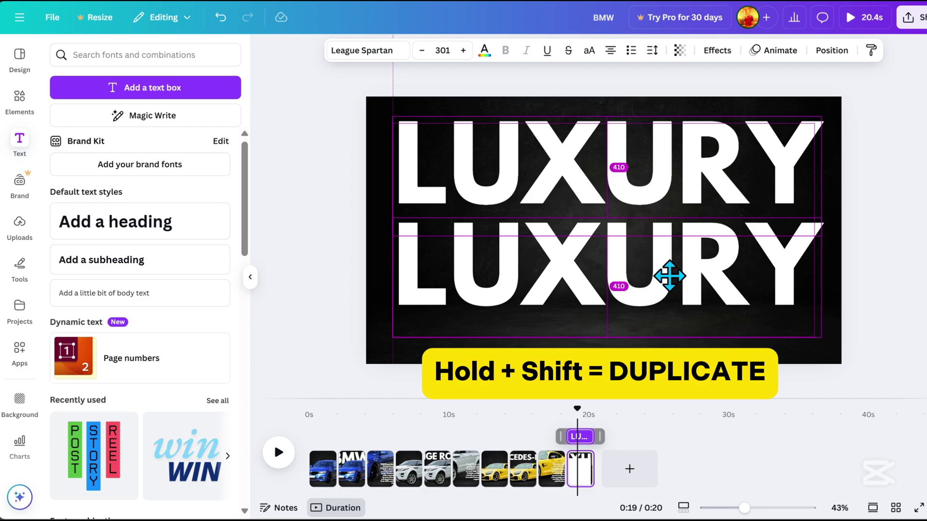
{"action": "double_click", "coordinate": [652, 264]}
{"action": "type", "text": "WHE"}
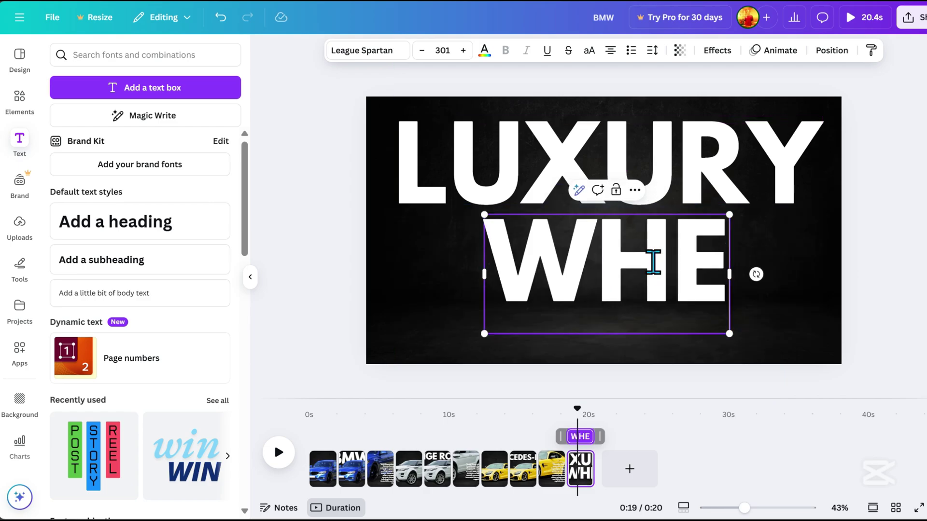
{"action": "type", "text": "ELS"}
{"action": "left_click", "coordinate": [865, 233]}
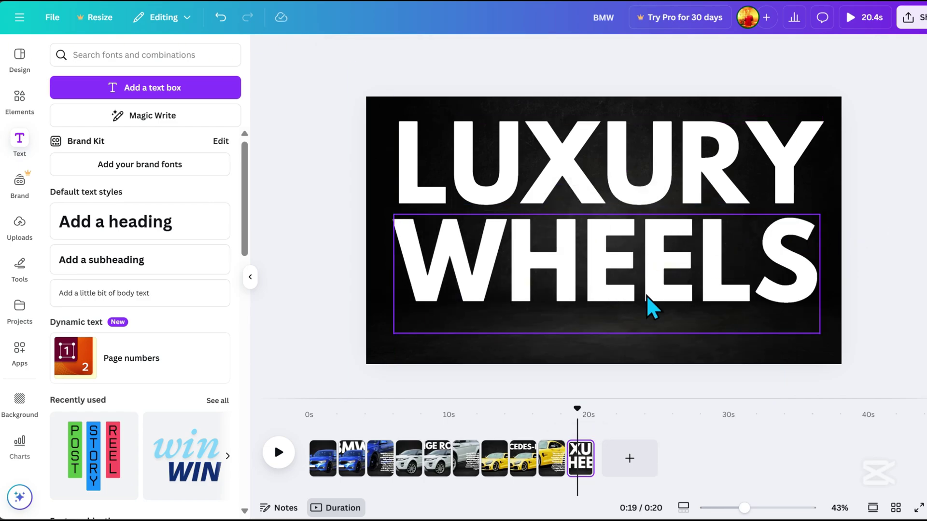
{"action": "mouse_move", "coordinate": [652, 305]}
{"action": "left_mouse_down"}
{"action": "mouse_move", "coordinate": [654, 337]}
{"action": "mouse_move", "coordinate": [662, 286]}
{"action": "left_mouse_up"}
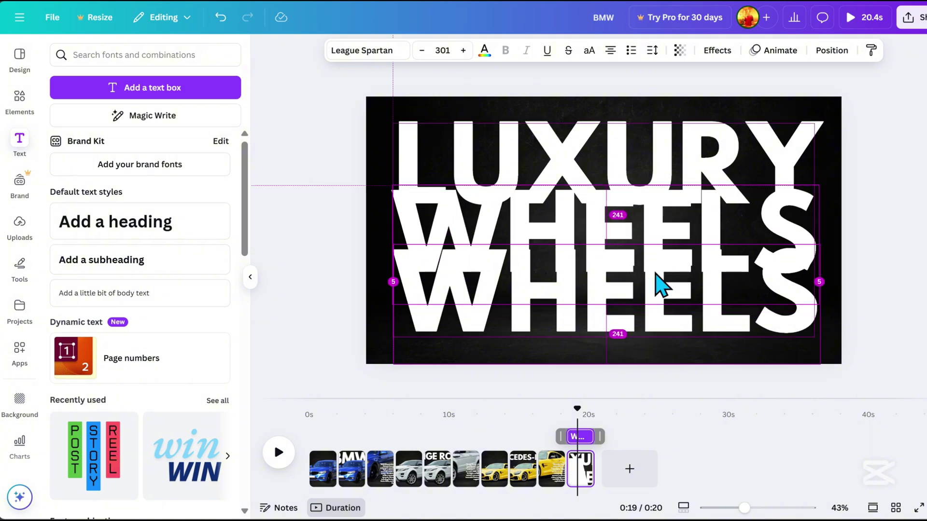
{"action": "double_click", "coordinate": [640, 221]}
{"action": "type", "text": "ON"}
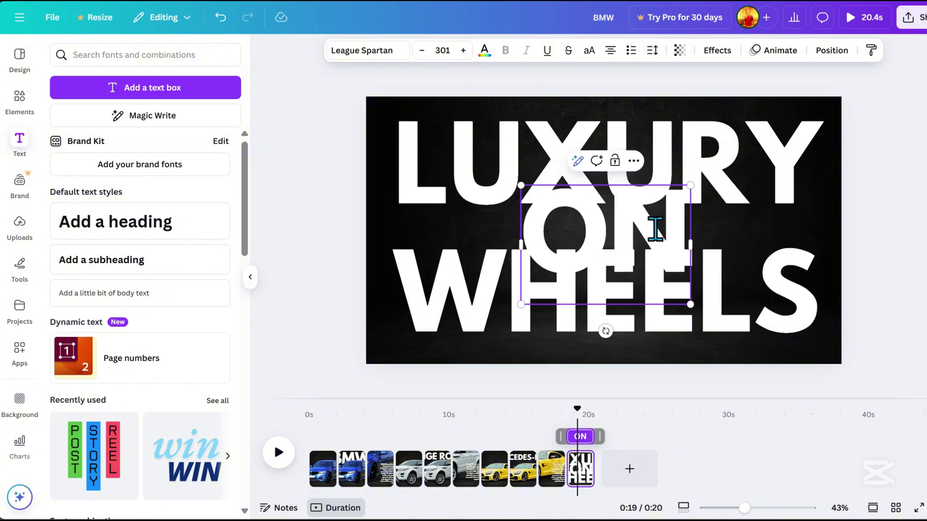
{"action": "mouse_move", "coordinate": [691, 186]}
{"action": "left_mouse_down"}
{"action": "mouse_move", "coordinate": [595, 255]}
{"action": "mouse_move", "coordinate": [638, 227]}
{"action": "left_mouse_up"}
- Give LUXURY a smooth custom motion path sliding in from the right
{"action": "left_click_drag", "start_coordinate": [608, 163], "coordinate": [839, 200]}
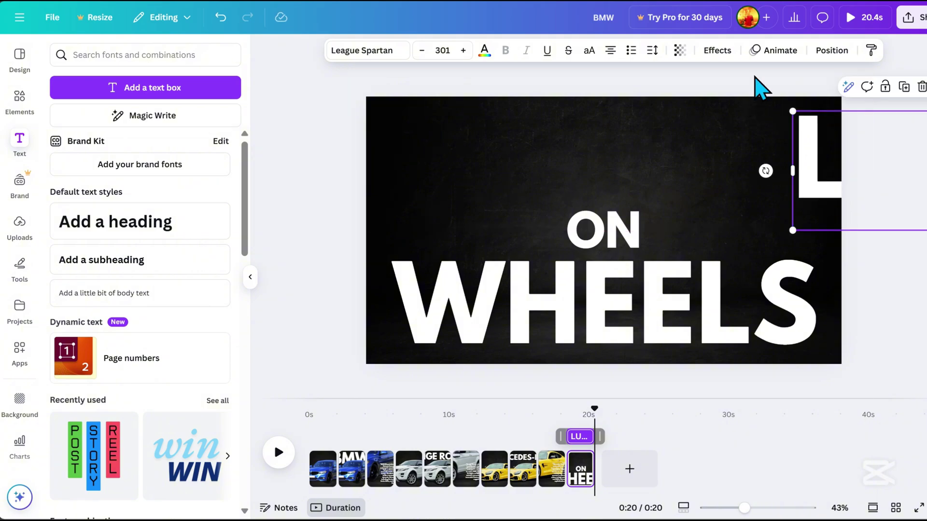
{"action": "left_click", "coordinate": [773, 50]}
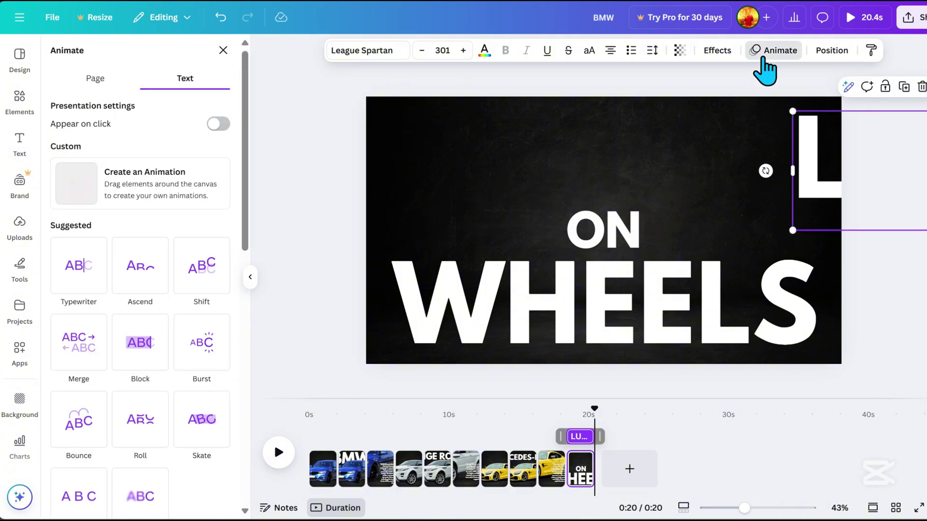
{"action": "left_click", "coordinate": [144, 194]}
{"action": "left_click_drag", "start_coordinate": [828, 194], "coordinate": [405, 178]}
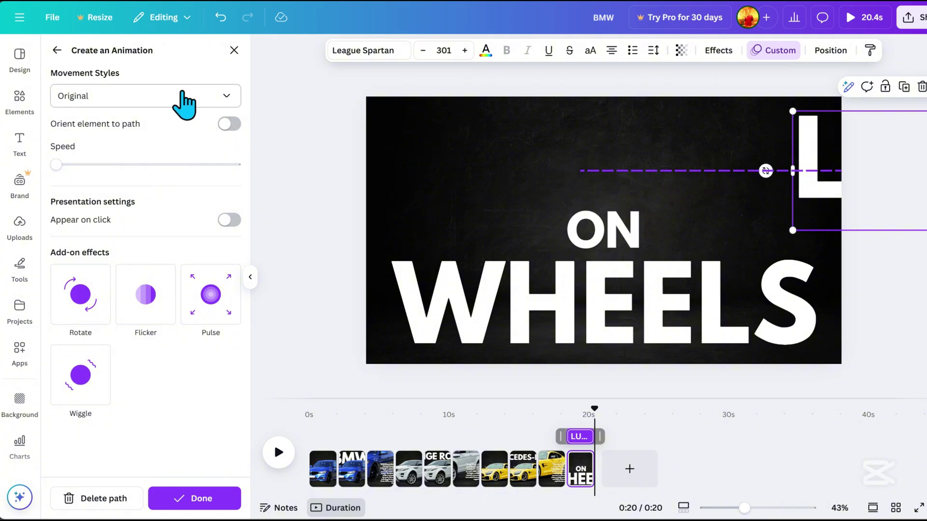
{"action": "left_click", "coordinate": [185, 95]}
{"action": "left_click", "coordinate": [79, 153]}
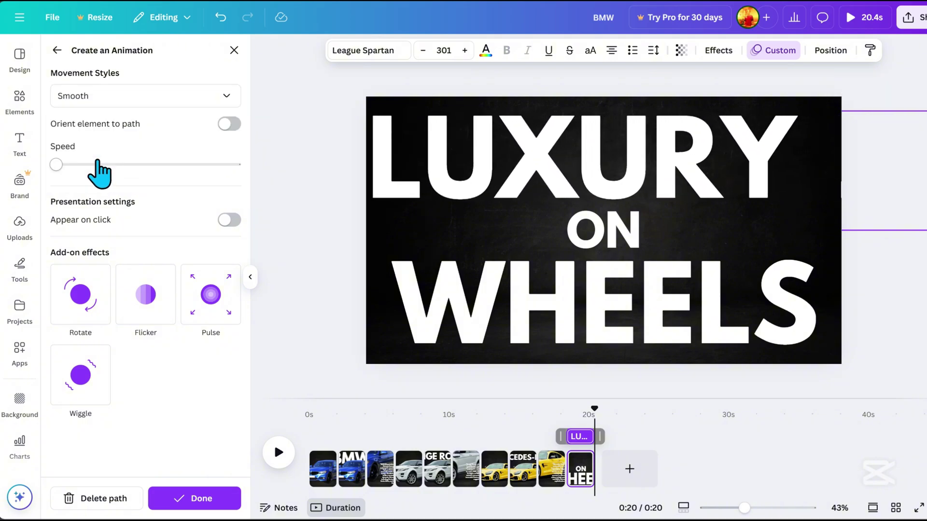
- Apply the Shift animation to the ON title
{"action": "left_click", "coordinate": [603, 232]}
{"action": "left_click", "coordinate": [780, 50]}
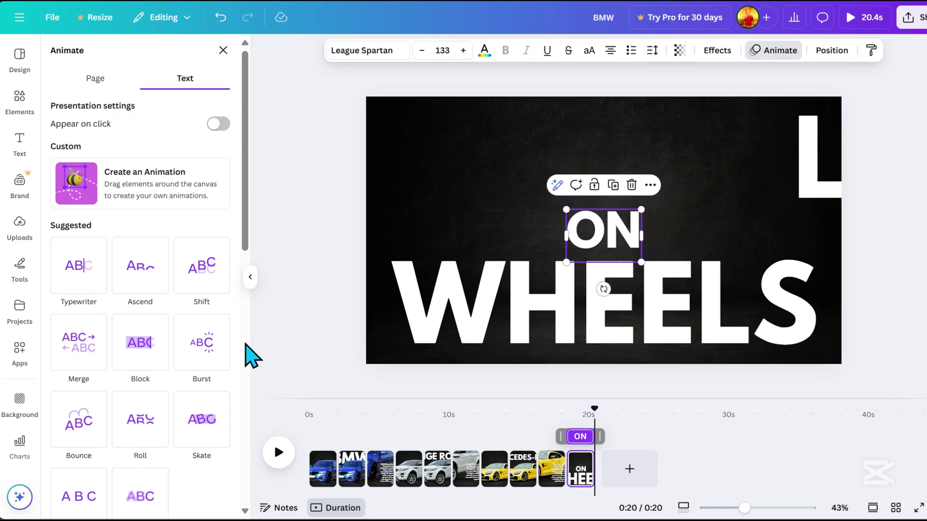
{"action": "mouse_move", "coordinate": [140, 270]}
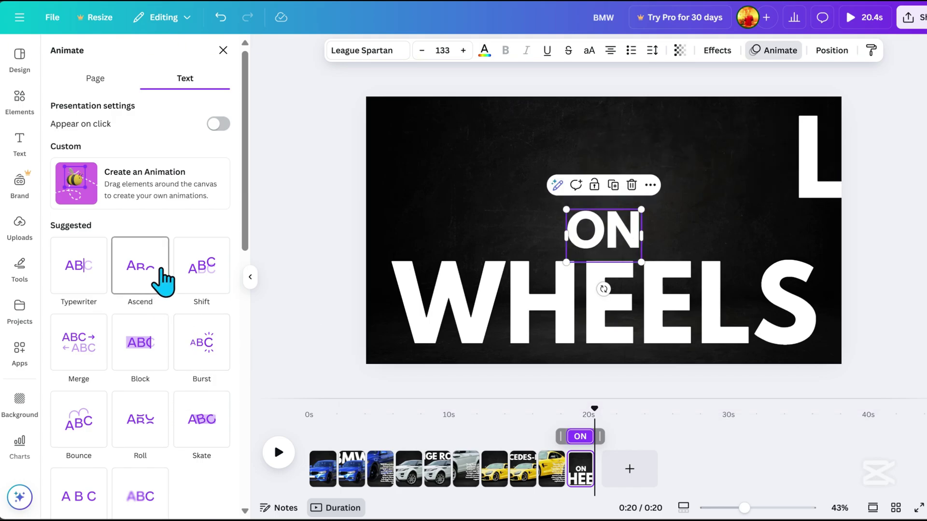
{"action": "left_click", "coordinate": [202, 271]}
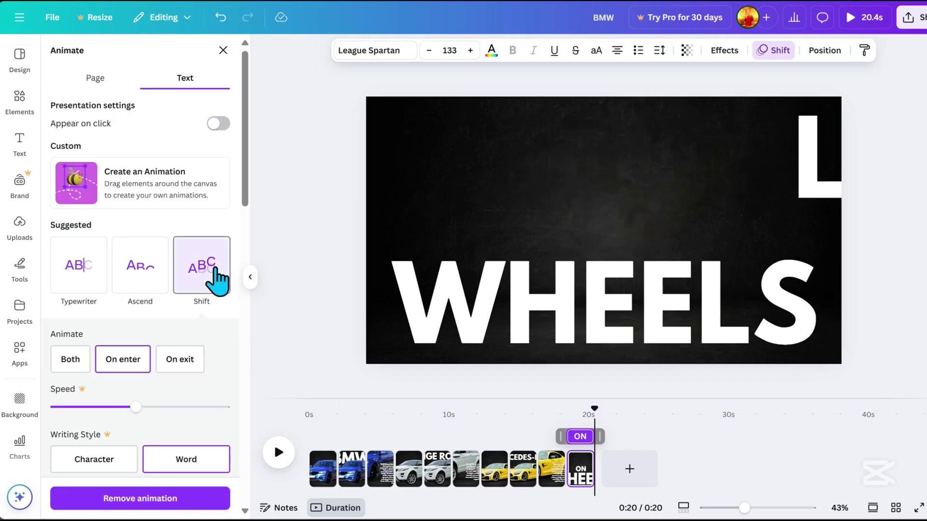
- Give WHEELS a smooth motion path in from the left and make the page 5 seconds long
{"action": "left_click", "coordinate": [615, 311]}
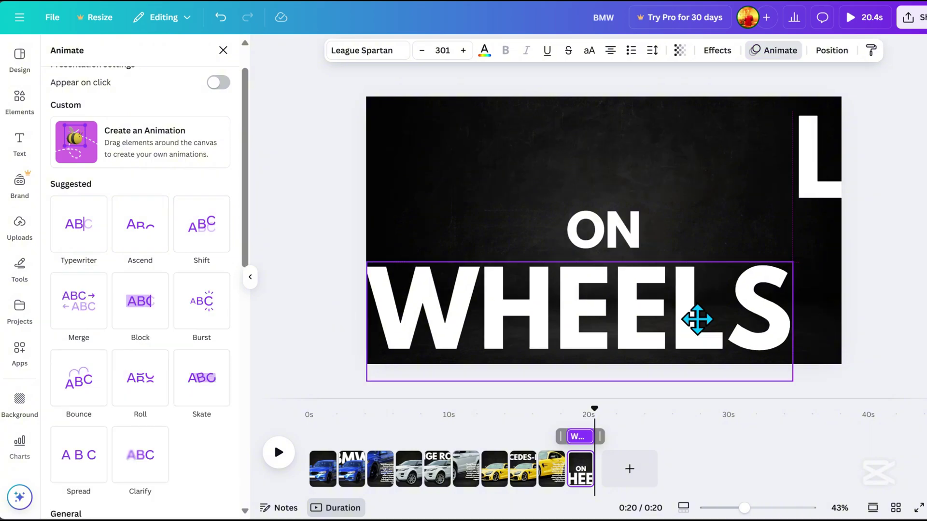
{"action": "left_click_drag", "start_coordinate": [695, 318], "coordinate": [297, 314]}
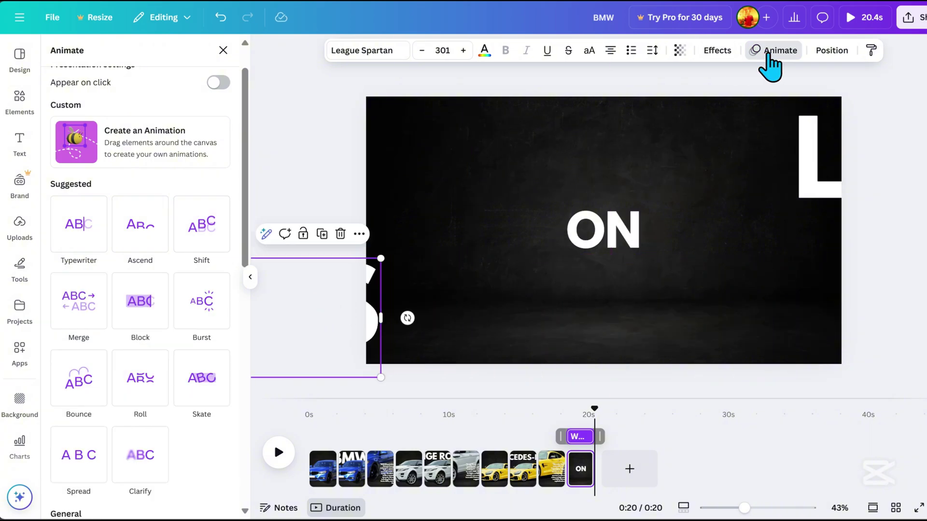
{"action": "left_click", "coordinate": [145, 142]}
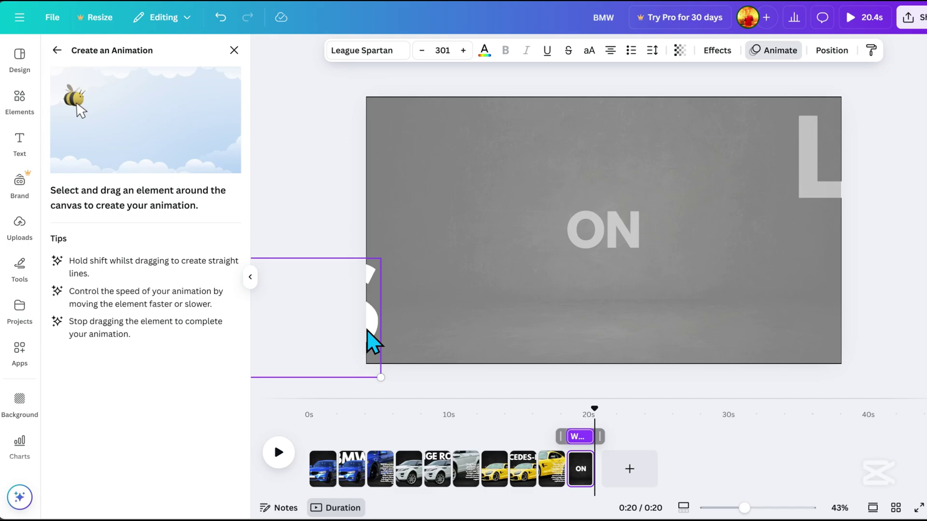
{"action": "left_click_drag", "start_coordinate": [377, 336], "coordinate": [833, 341]}
{"action": "left_click", "coordinate": [167, 96]}
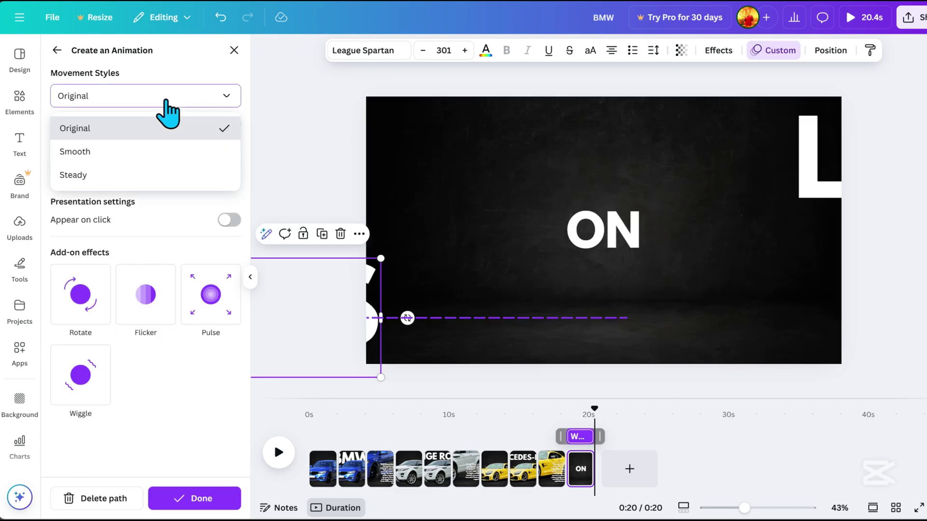
{"action": "left_click", "coordinate": [75, 151]}
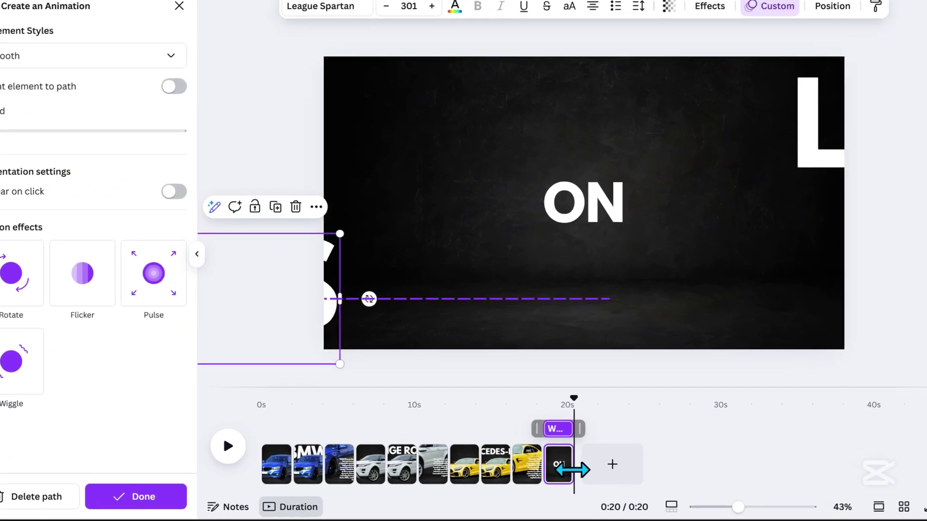
{"action": "left_click_drag", "start_coordinate": [595, 471], "coordinate": [645, 470]}
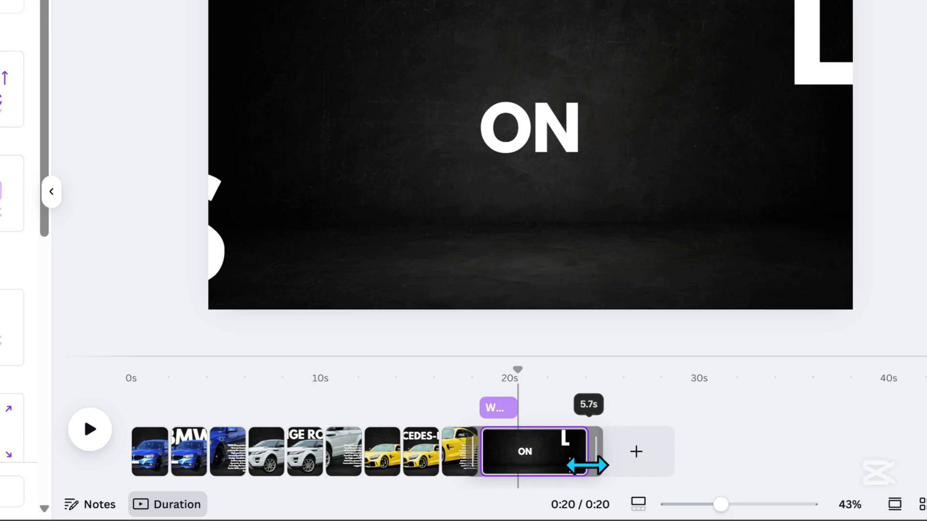
{"action": "left_click_drag", "start_coordinate": [588, 467], "coordinate": [572, 471]}
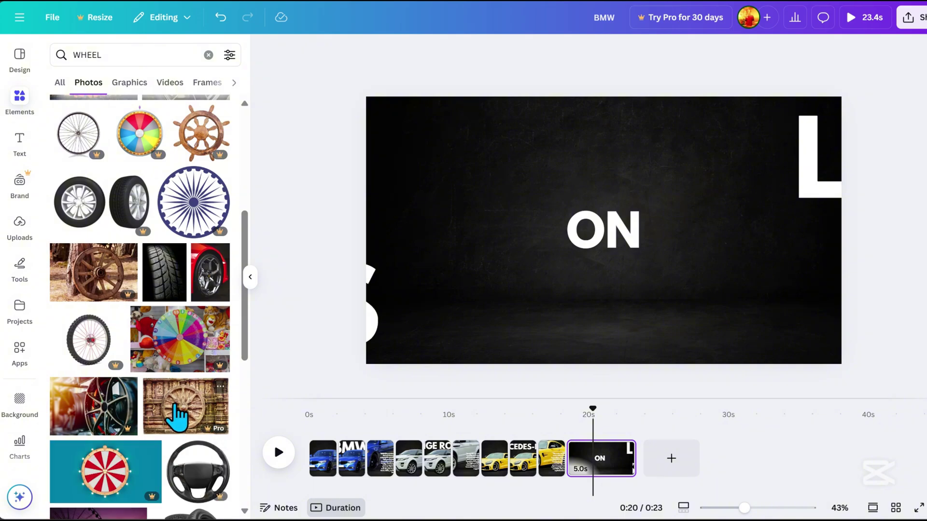
- Add the tyre tread photo, enlarge it over the page's left side, and set transparency to 60
{"action": "left_click", "coordinate": [171, 282]}
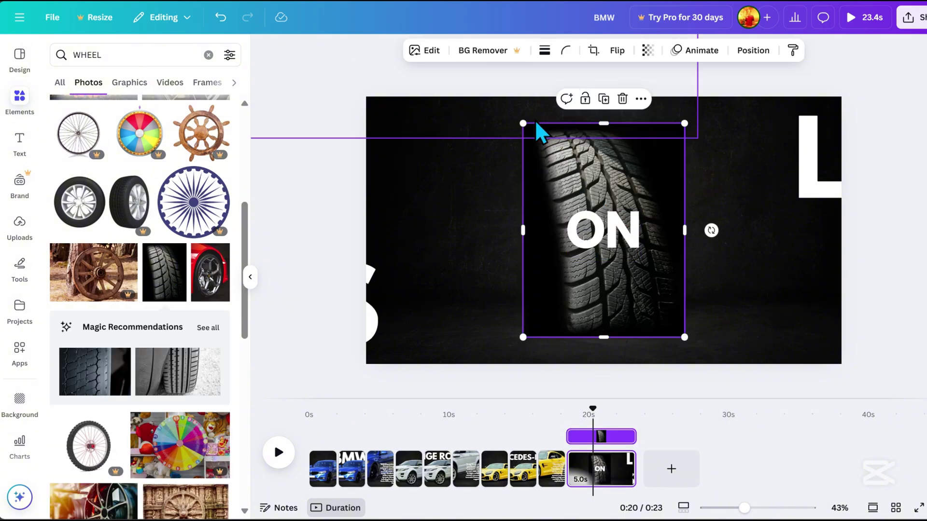
{"action": "left_click_drag", "start_coordinate": [521, 124], "coordinate": [269, 65]}
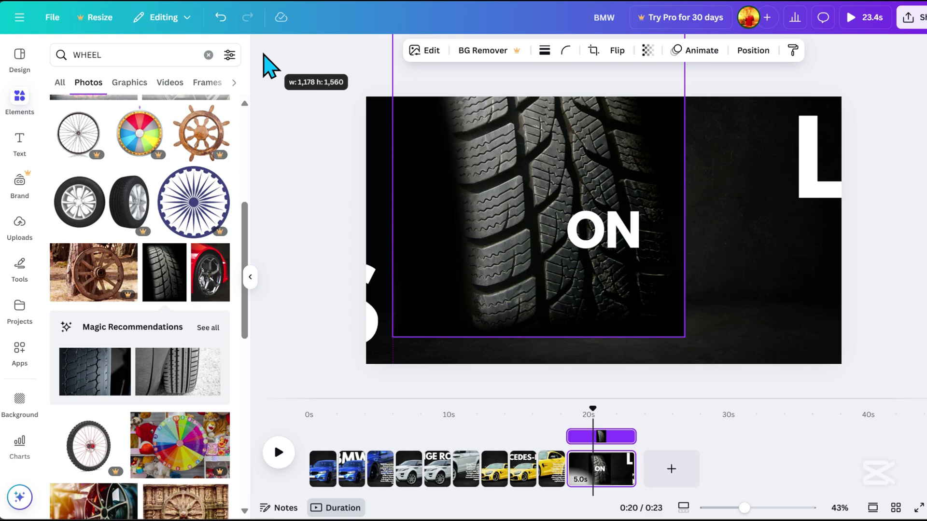
{"action": "mouse_move", "coordinate": [434, 268]}
{"action": "left_mouse_down"}
{"action": "mouse_move", "coordinate": [440, 313]}
{"action": "mouse_move", "coordinate": [439, 304]}
{"action": "left_mouse_up"}
{"action": "left_click", "coordinate": [646, 50]}
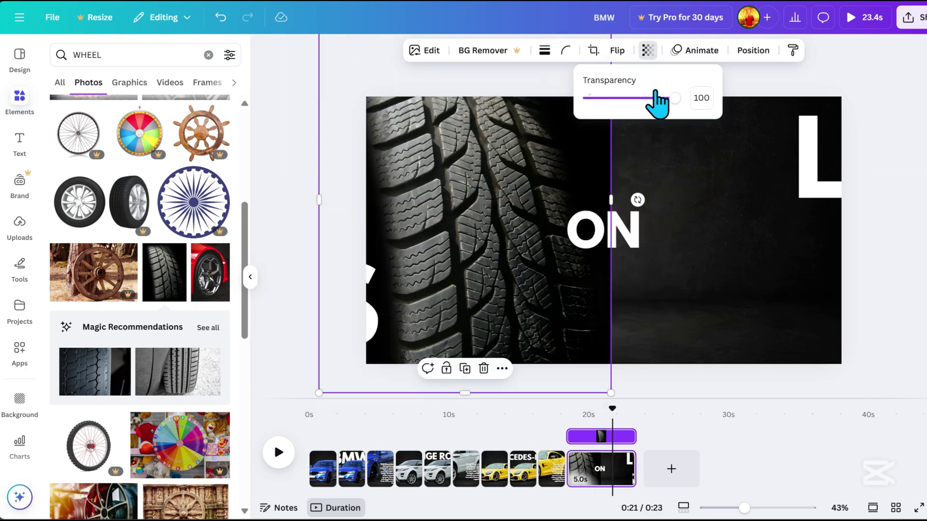
{"action": "mouse_move", "coordinate": [673, 98]}
{"action": "left_mouse_down"}
{"action": "mouse_move", "coordinate": [628, 99]}
{"action": "mouse_move", "coordinate": [639, 99]}
{"action": "left_mouse_up"}
{"action": "left_click", "coordinate": [898, 203]}
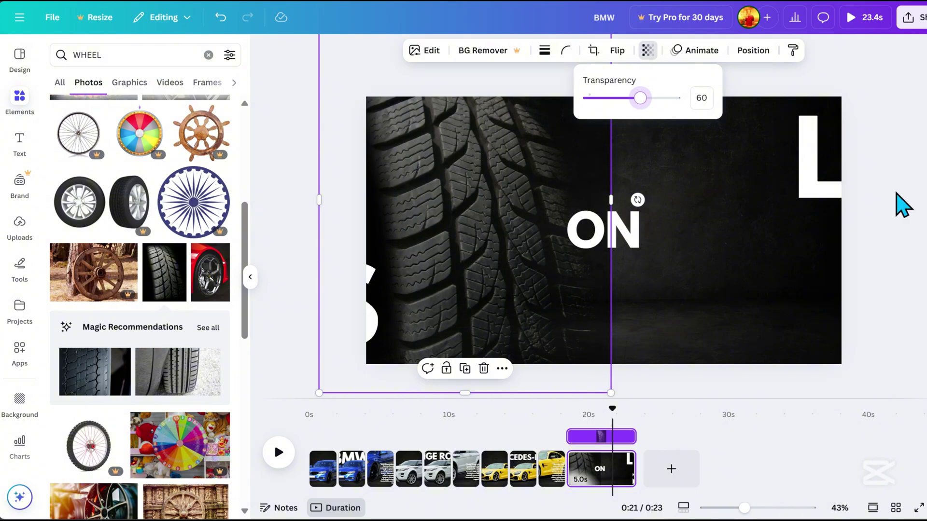
{"action": "left_click", "coordinate": [19, 352]}
- Find and open the Image Blender app from Apps
{"action": "left_click", "coordinate": [122, 55]}
{"action": "type", "text": "i"}
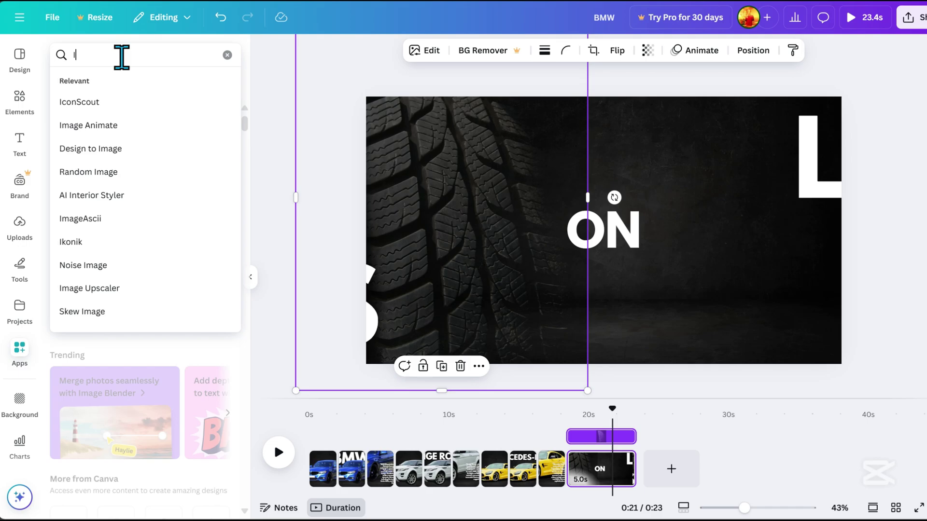
{"action": "type", "text": "MAGE"}
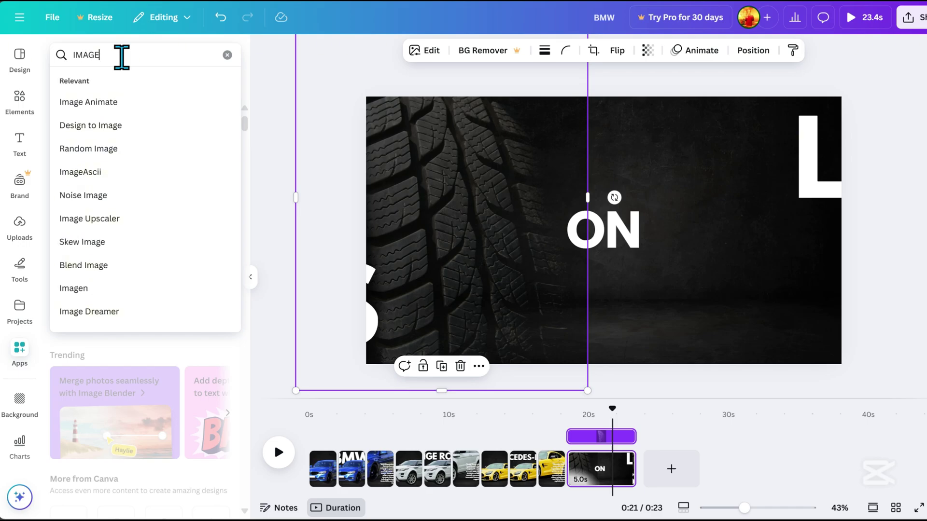
{"action": "type", "text": " BLENDER"}
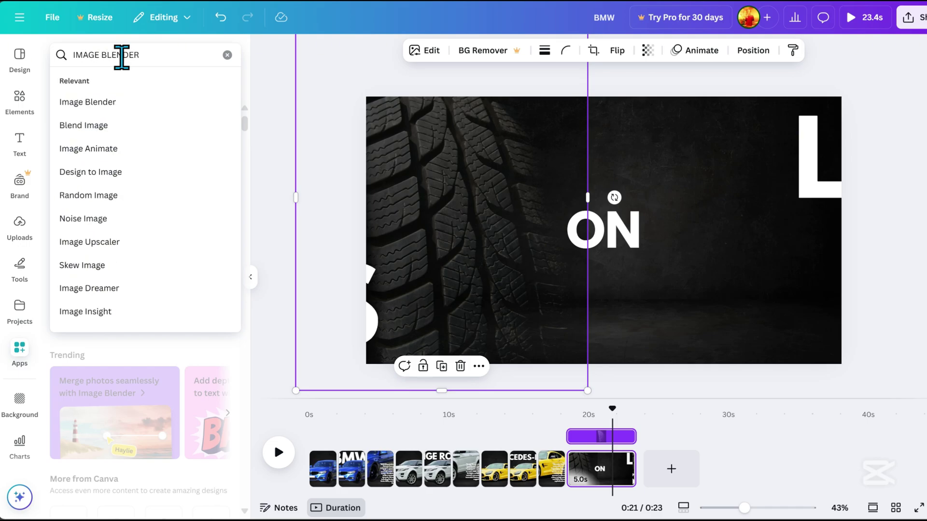
{"action": "key", "text": "Return"}
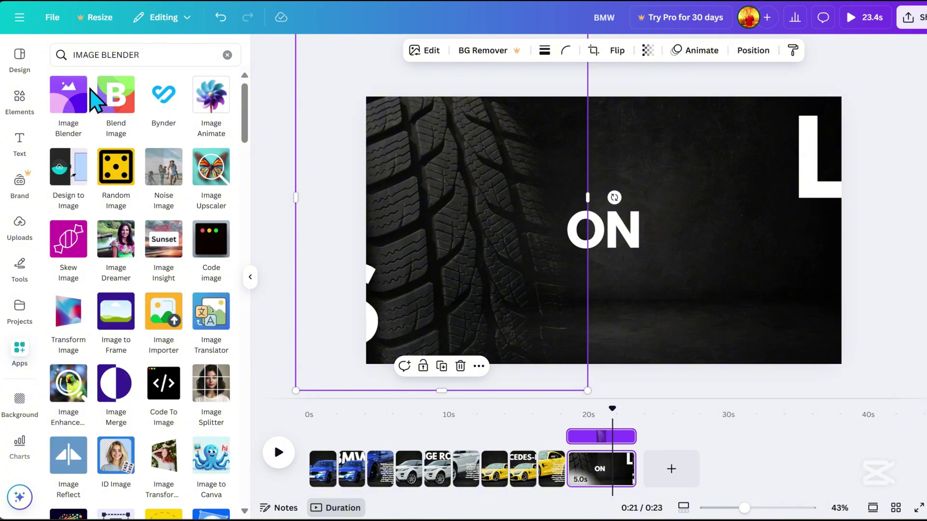
{"action": "left_click", "coordinate": [72, 96]}
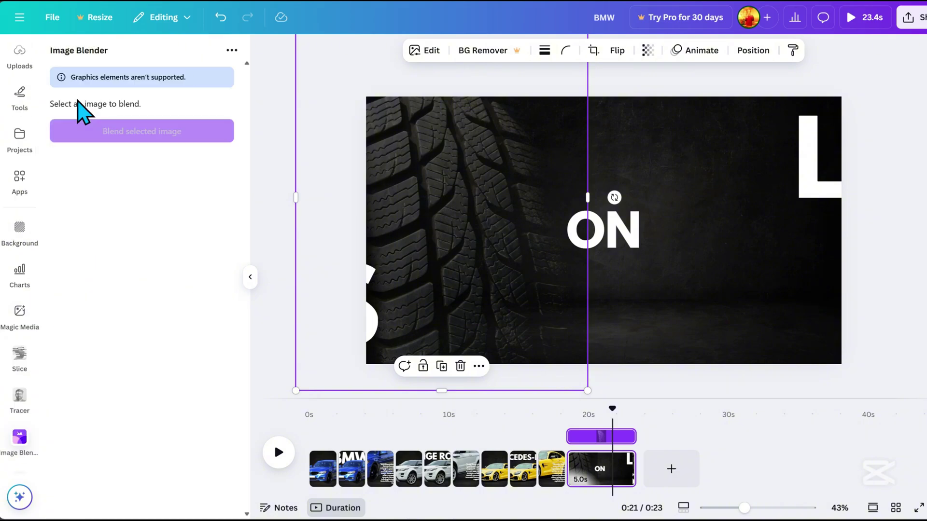
- Save a Linear blend on the tyre image with adjusted gradient handles, then reposition it
{"action": "left_click", "coordinate": [142, 131]}
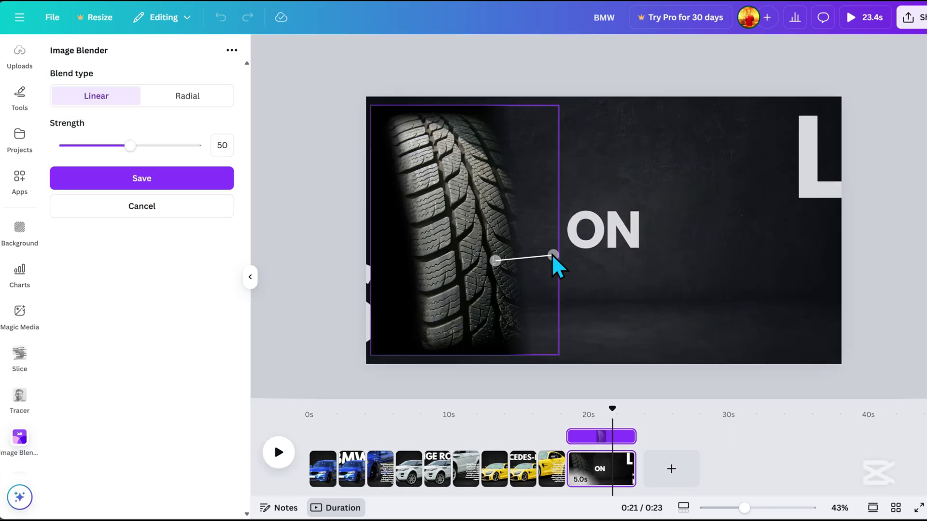
{"action": "left_click_drag", "start_coordinate": [552, 256], "coordinate": [552, 242]}
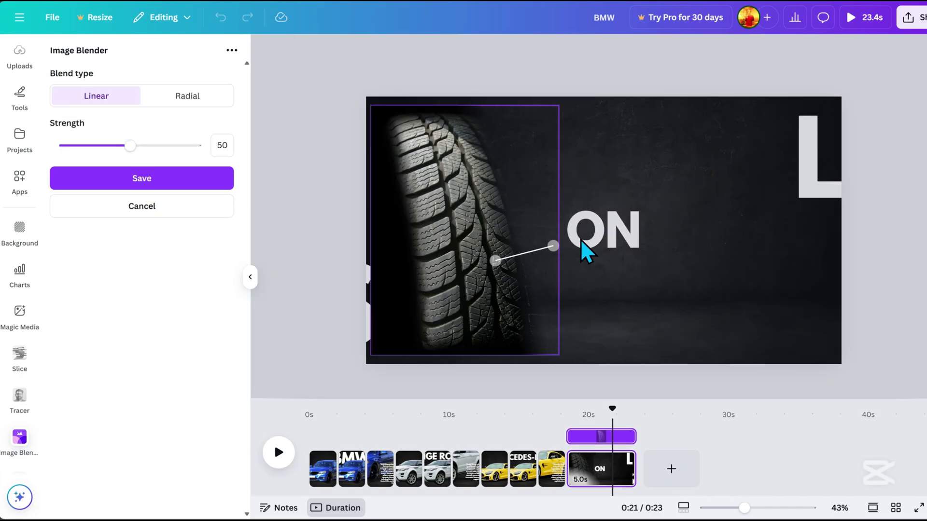
{"action": "left_click_drag", "start_coordinate": [493, 260], "coordinate": [471, 257]}
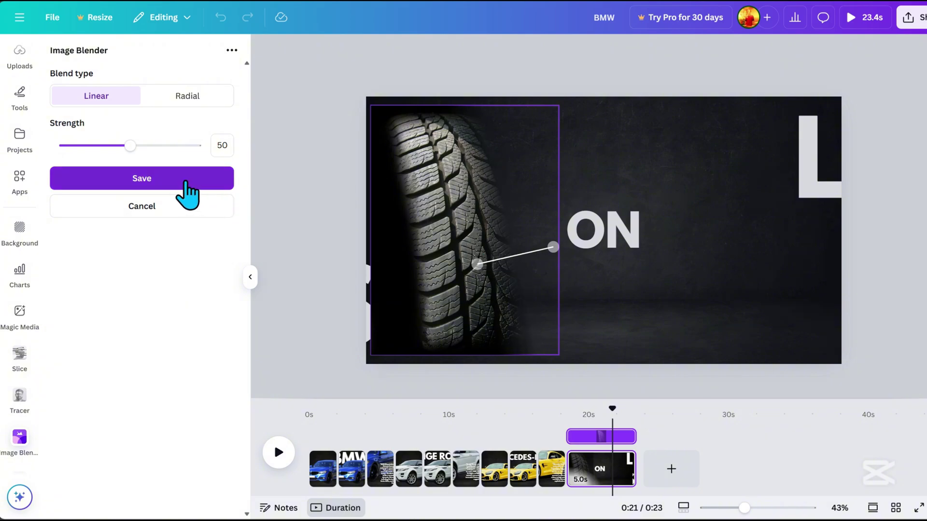
{"action": "left_click", "coordinate": [189, 182]}
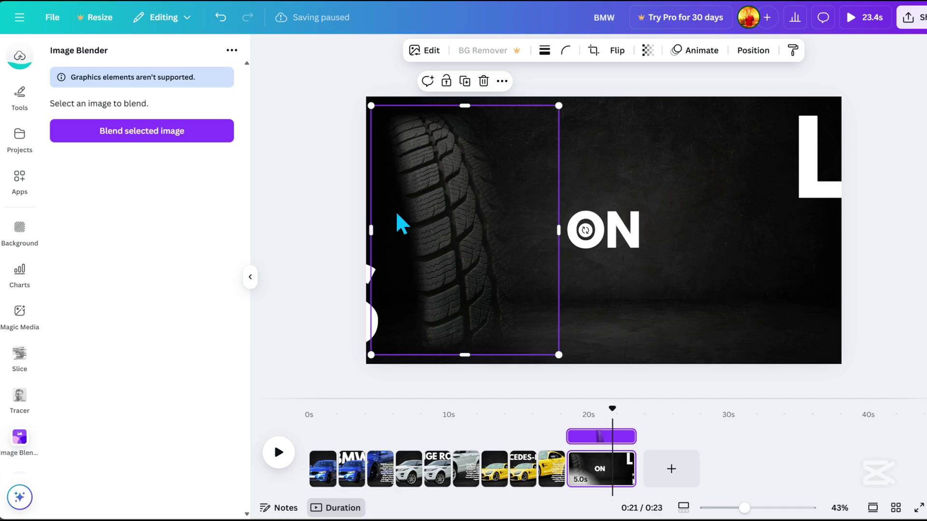
{"action": "left_click_drag", "start_coordinate": [486, 314], "coordinate": [503, 311]}
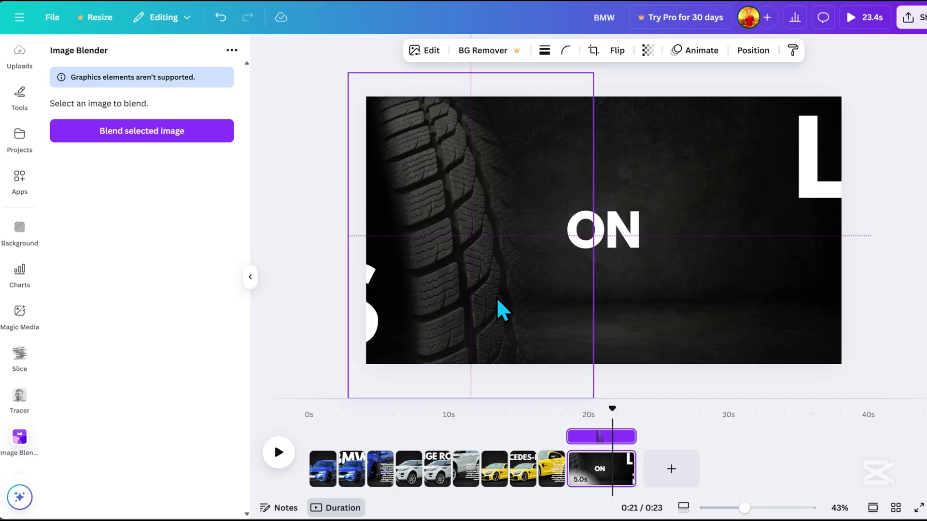
{"action": "left_click_drag", "start_coordinate": [612, 434], "coordinate": [572, 438]}
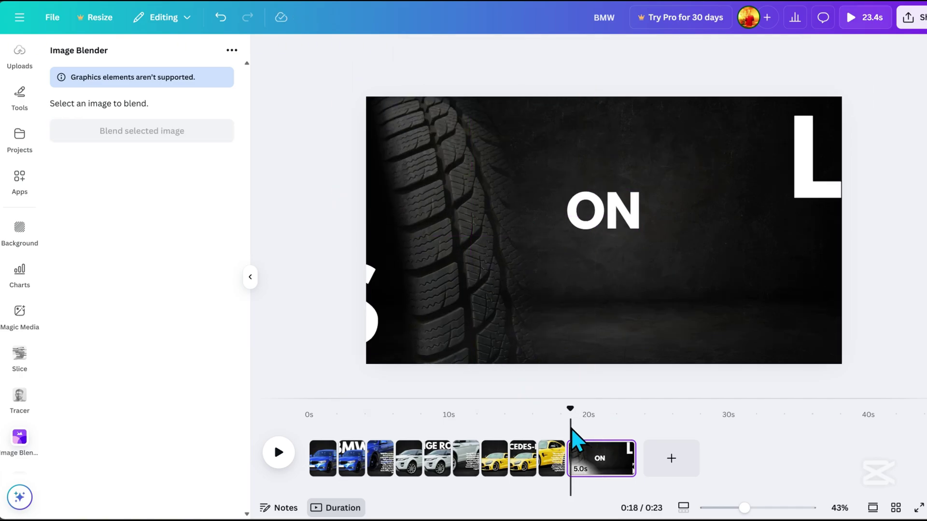
- Apply the Tectonic animation to the tyre image
{"action": "left_click", "coordinate": [485, 246]}
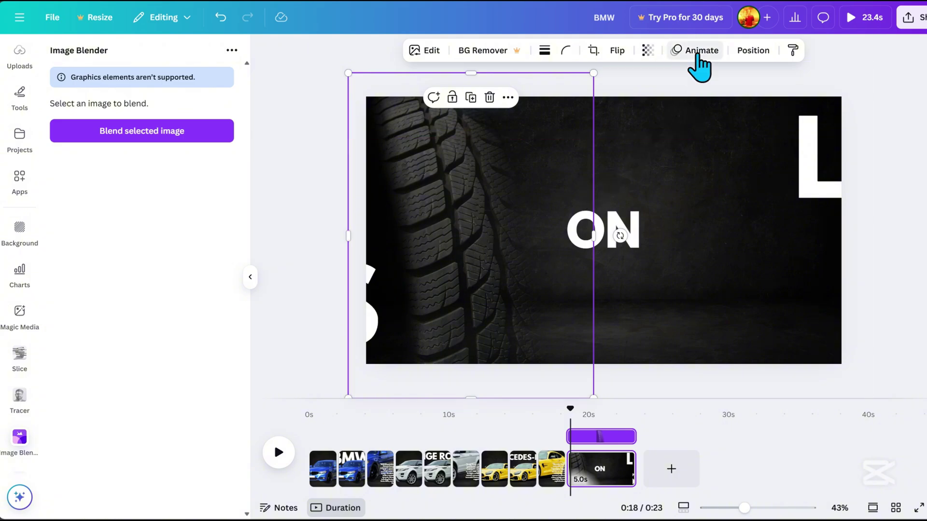
{"action": "left_click", "coordinate": [701, 65]}
{"action": "scroll", "coordinate": [174, 362], "scroll_direction": "down", "scroll_amount": 5}
{"action": "left_click", "coordinate": [201, 268]}
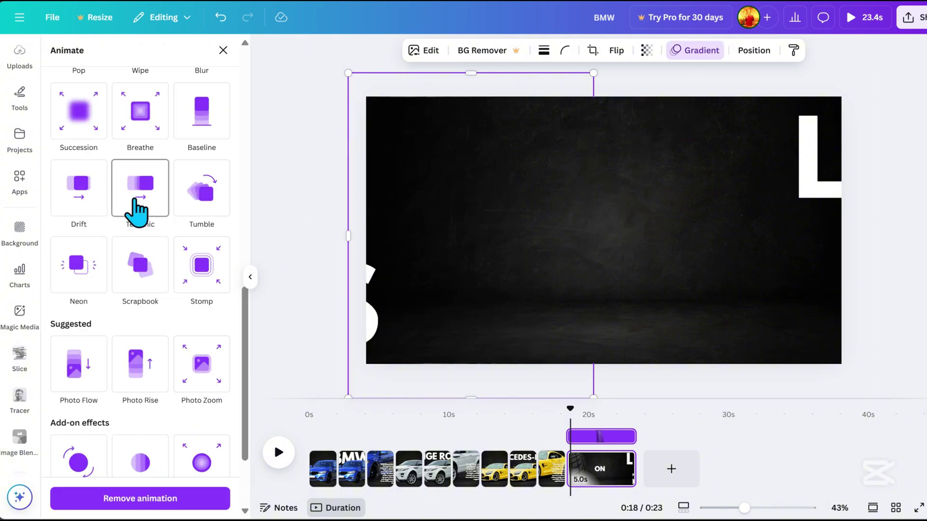
{"action": "left_click", "coordinate": [140, 192]}
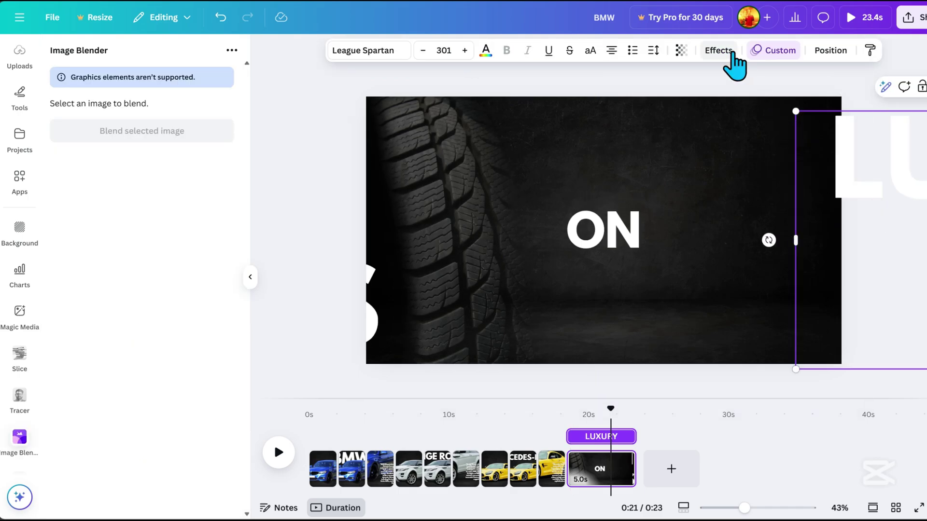
- Give the LUXURY and WHEELS titles a Neon effect at maximum intensity
{"action": "left_click", "coordinate": [718, 49]}
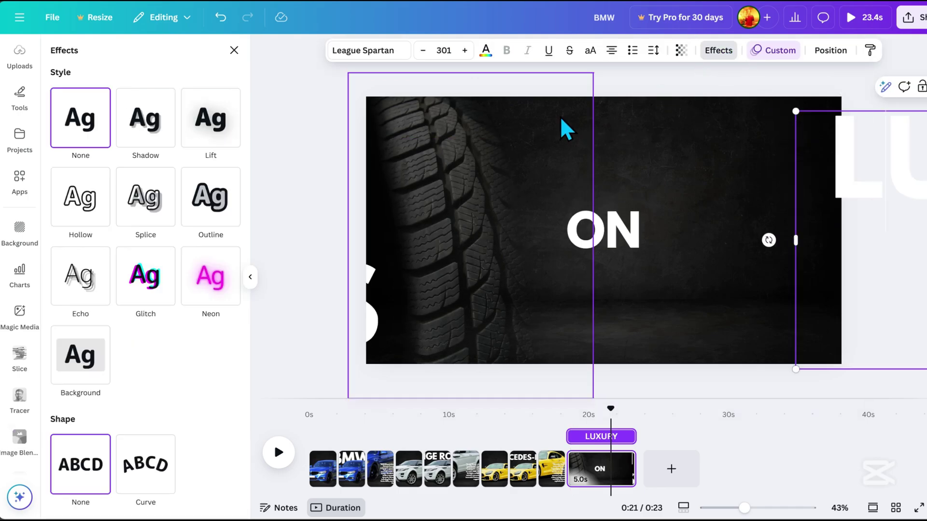
{"action": "left_click", "coordinate": [210, 277]}
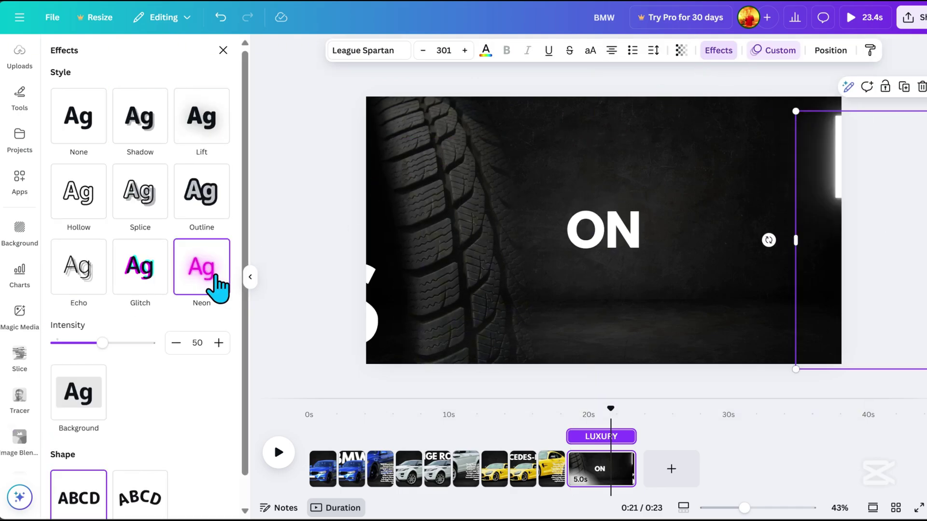
{"action": "left_click_drag", "start_coordinate": [102, 342], "coordinate": [149, 343]}
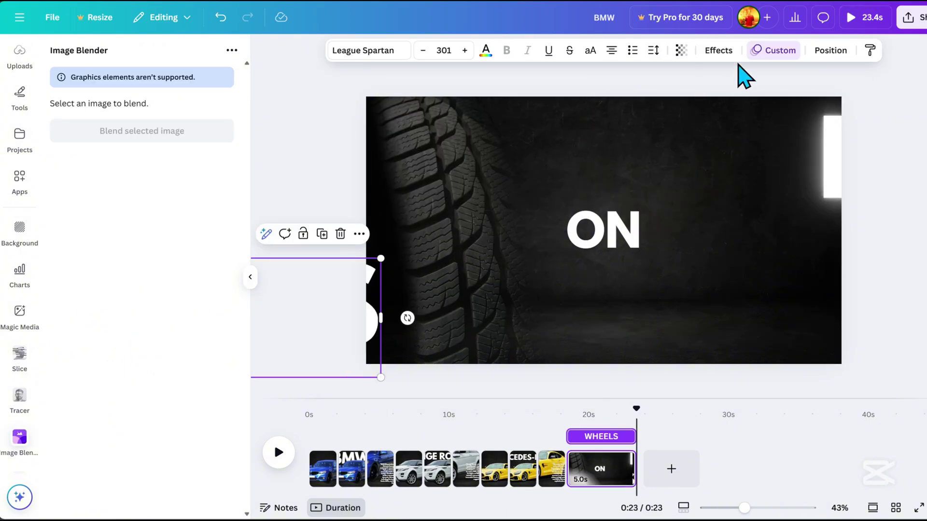
{"action": "left_click", "coordinate": [718, 50]}
{"action": "left_click", "coordinate": [202, 267]}
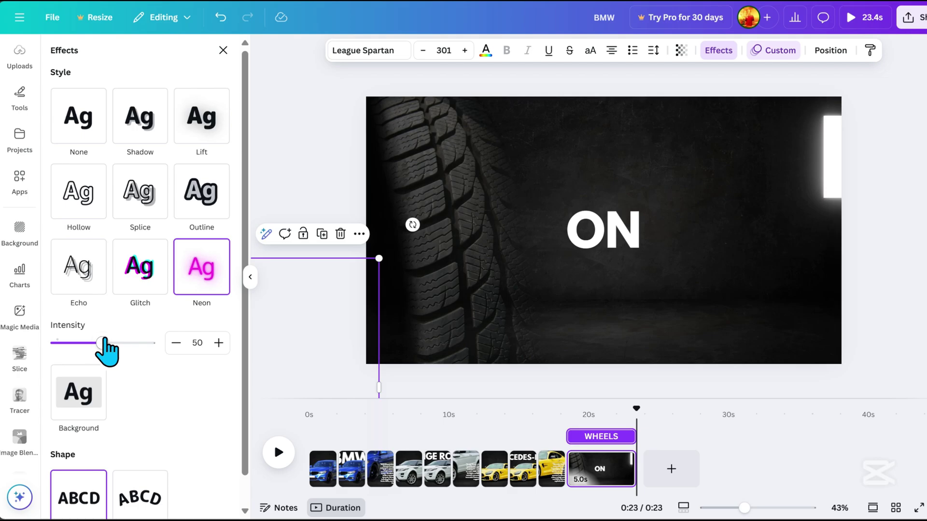
{"action": "left_click_drag", "start_coordinate": [103, 343], "coordinate": [150, 342]}
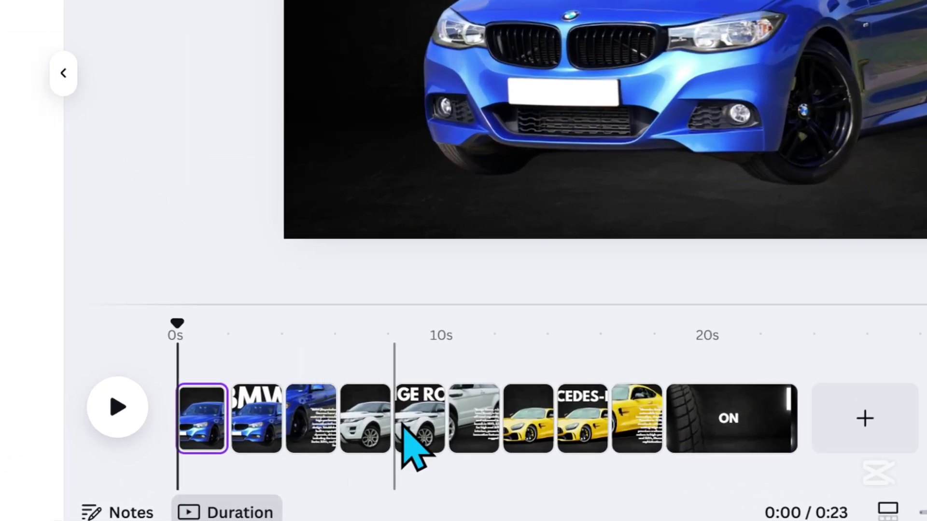
{"action": "mouse_move", "coordinate": [338, 468]}
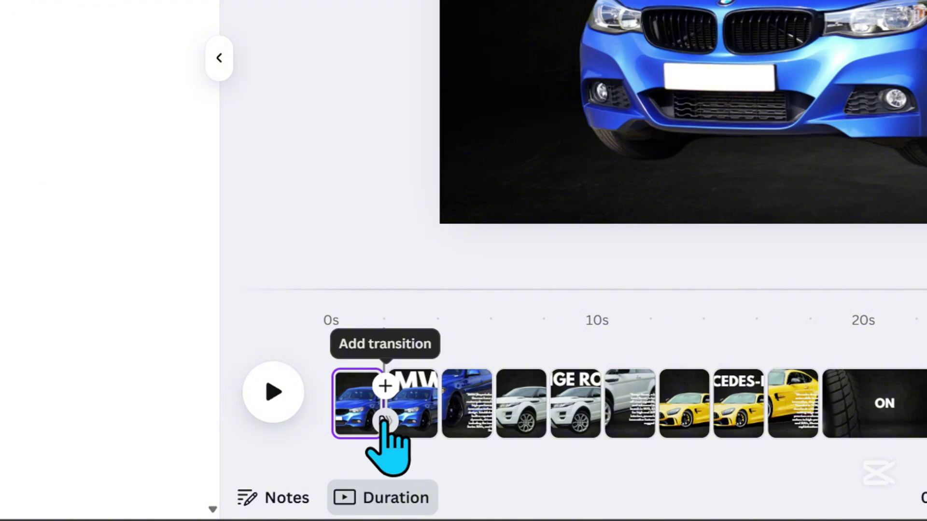
- Insert a Match & Move transition between pages one and two, lasting 1 second
{"action": "left_click", "coordinate": [384, 423]}
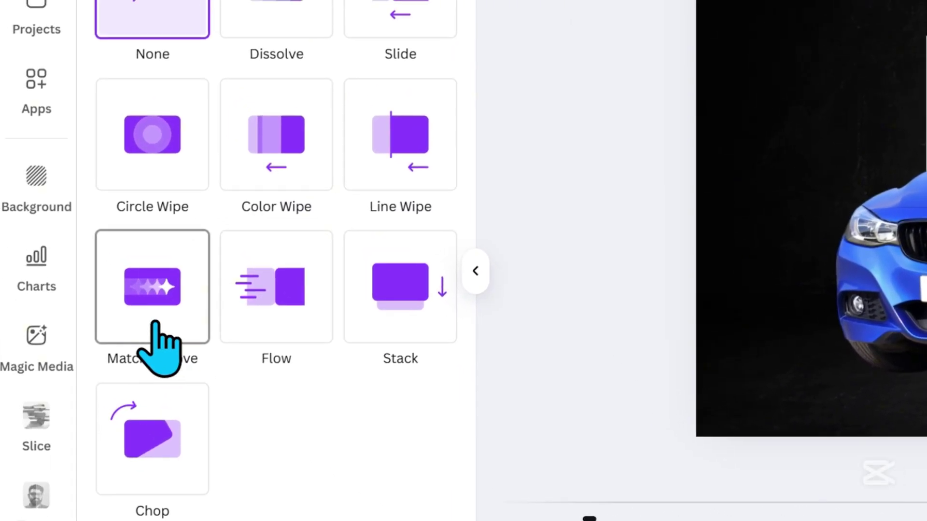
{"action": "left_click", "coordinate": [149, 304]}
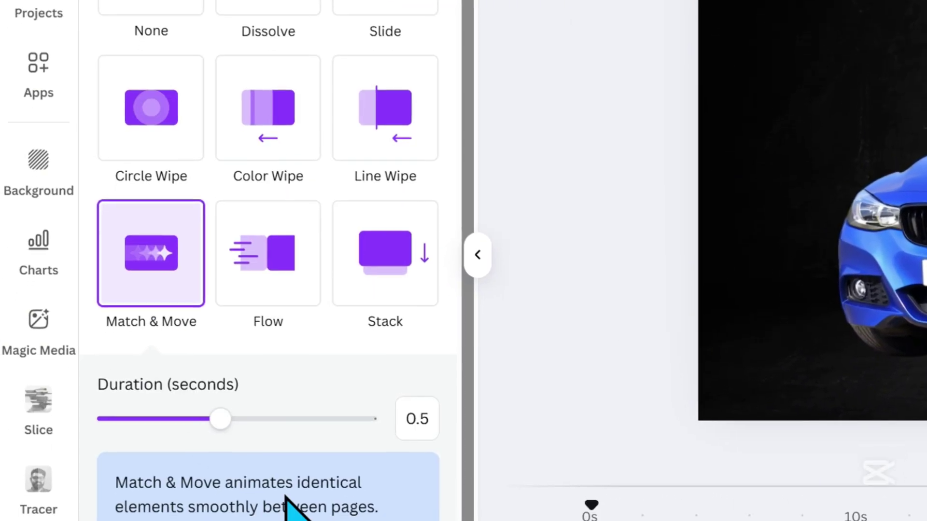
{"action": "left_click_drag", "start_coordinate": [224, 389], "coordinate": [367, 366]}
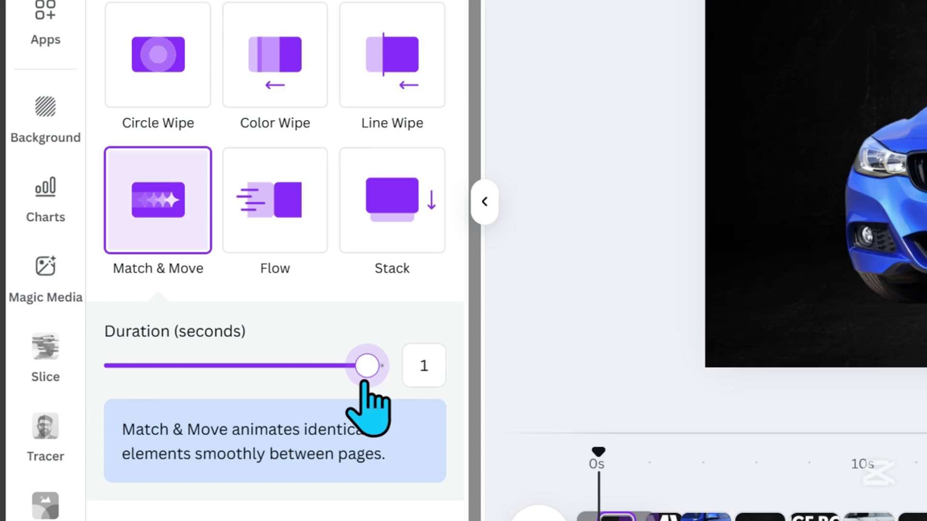